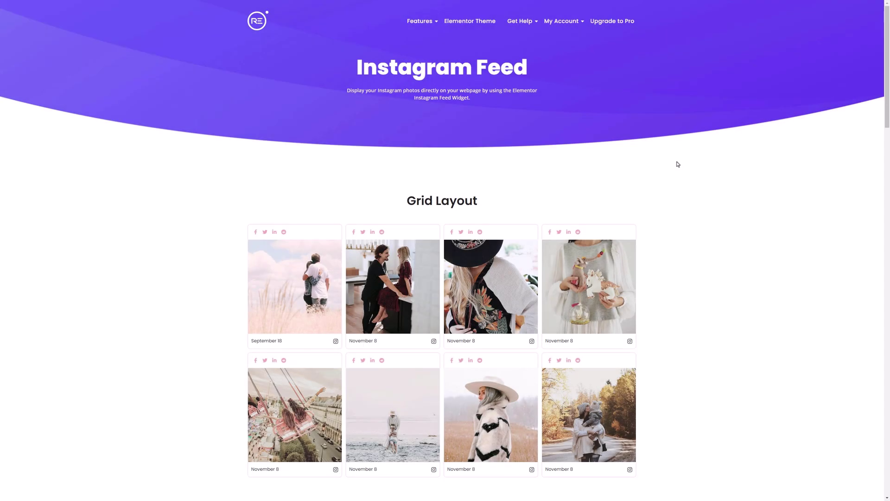
- Scroll through the Instagram Feed demos: Grid, Slider Carousel, Full Width, List Style and Grid Layout
scroll(677, 164, "down", 5)
scroll(677, 163, "down", 5)
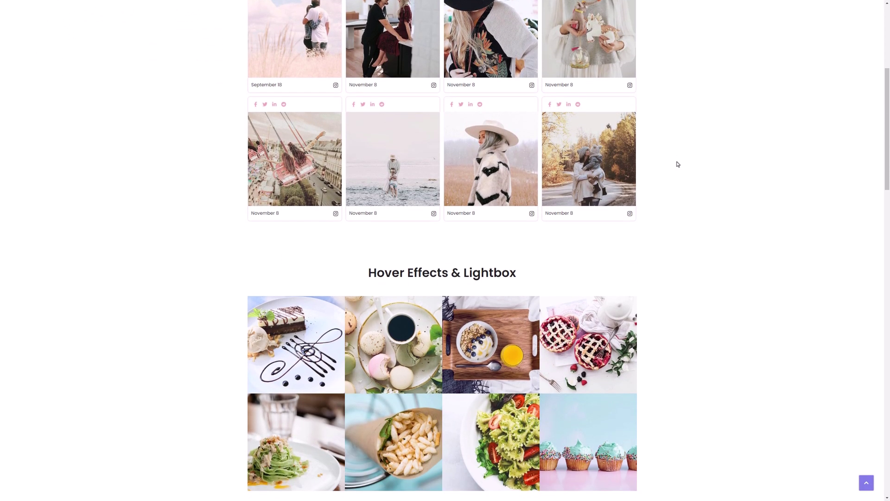
scroll(677, 163, "down", 4)
scroll(678, 164, "down", 5)
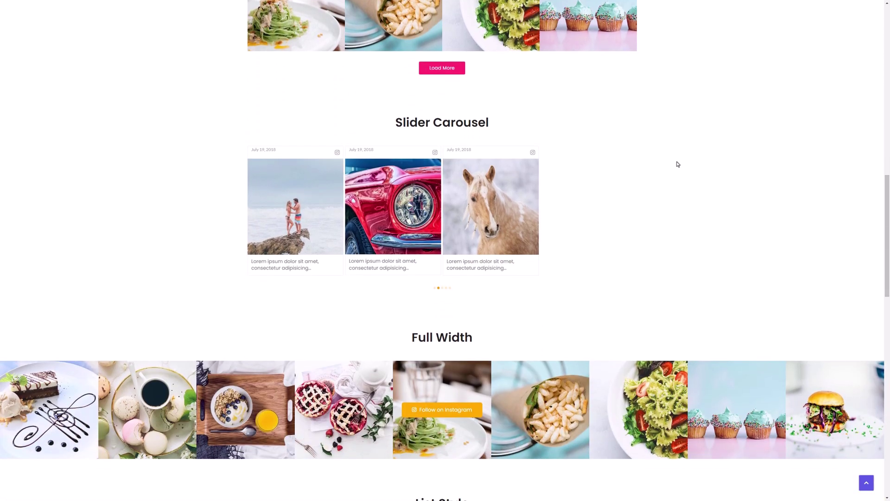
scroll(677, 164, "down", 9)
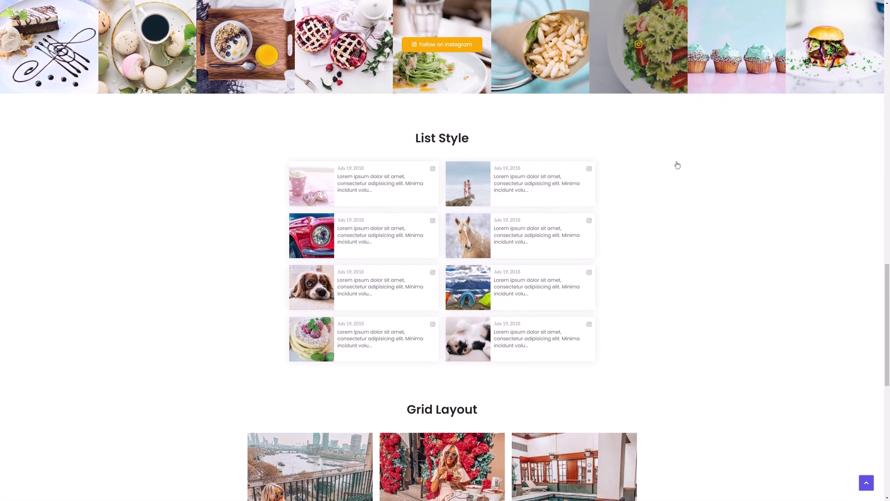
scroll(678, 164, "down", 5)
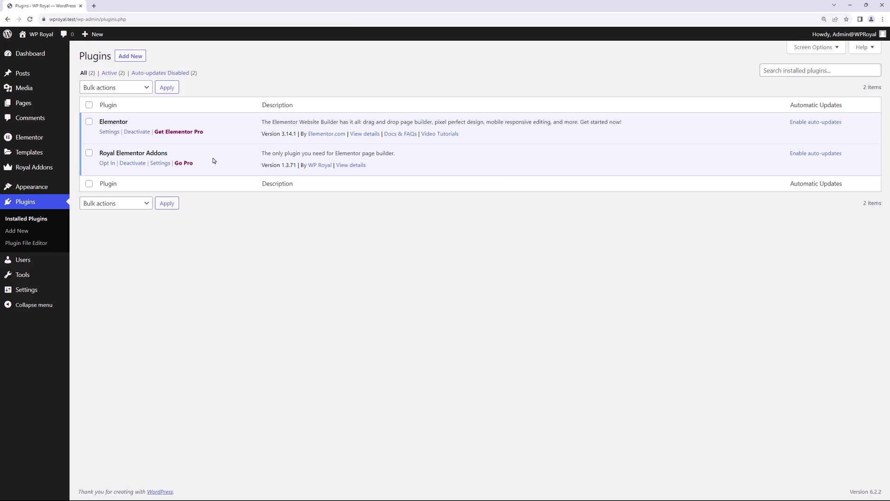
- Check the active Royal Elementor Kit theme, then open the Instagram Feed page in Elementor
mouse_move(59, 187)
left_click(88, 188)
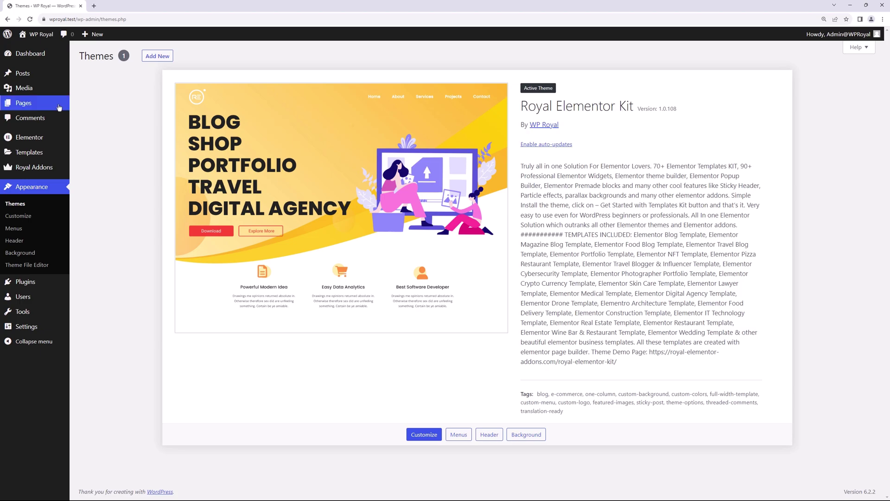
mouse_move(60, 103)
left_click(96, 106)
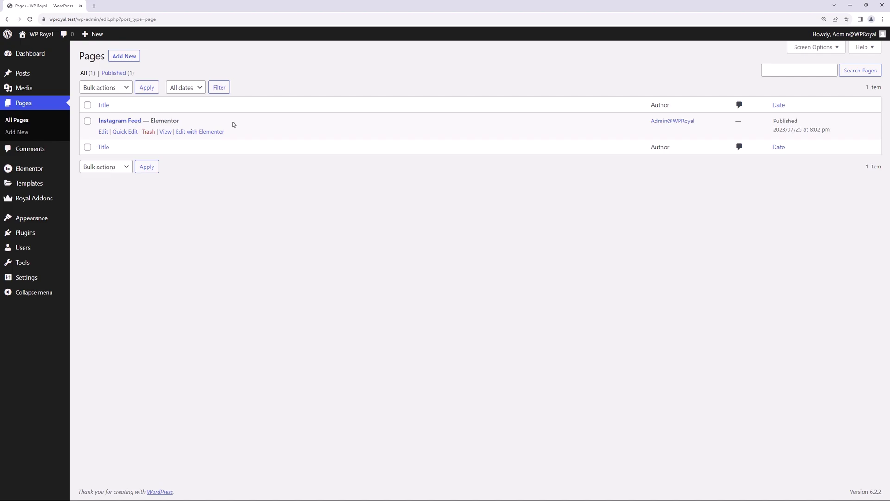
left_click(207, 132)
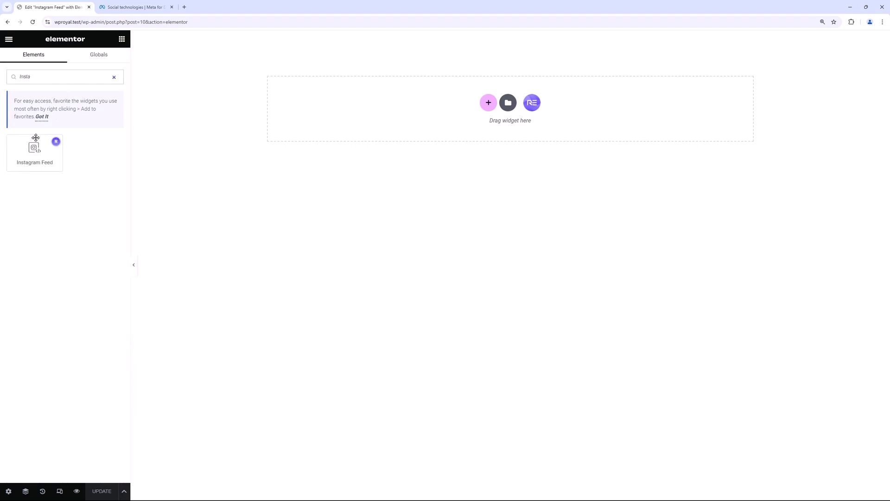
- Drag the Instagram Feed widget onto the empty canvas, then go to the Meta for Developers site
left_click_drag(35, 143, 408, 120)
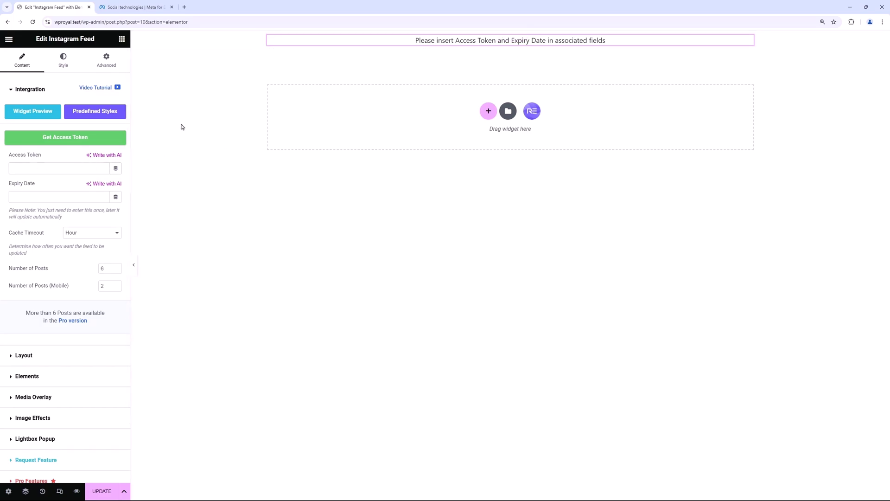
left_click(136, 7)
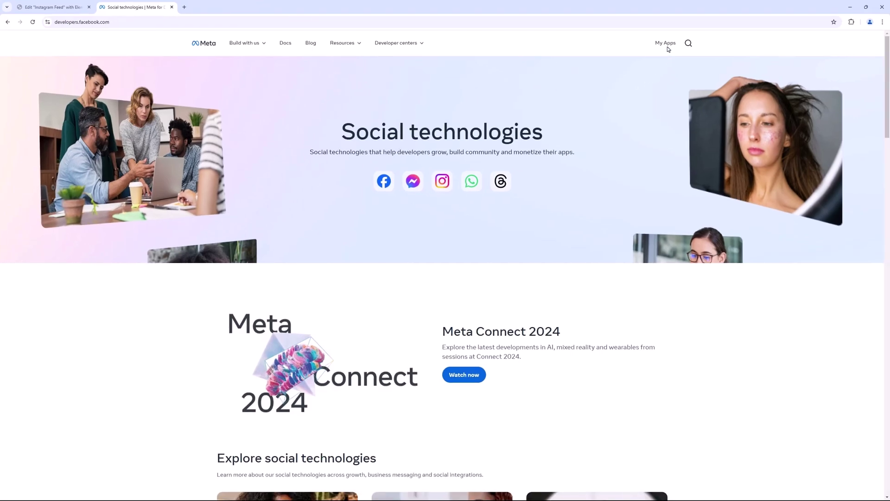
- Create a Meta app named 'Test App' with the Other use case and Business app type
left_click(666, 43)
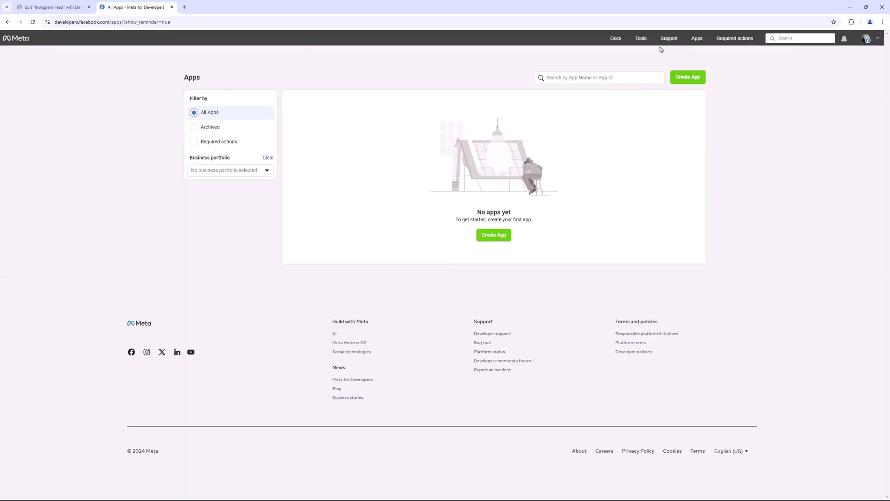
left_click(494, 235)
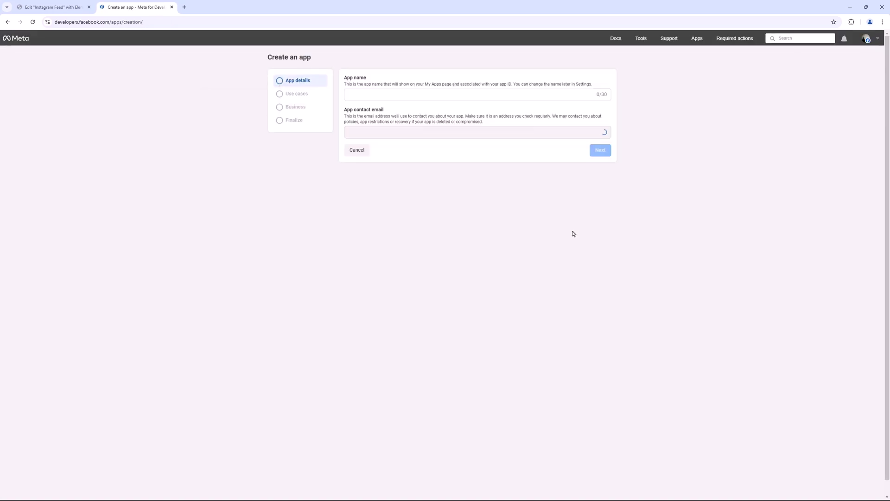
left_click(413, 95)
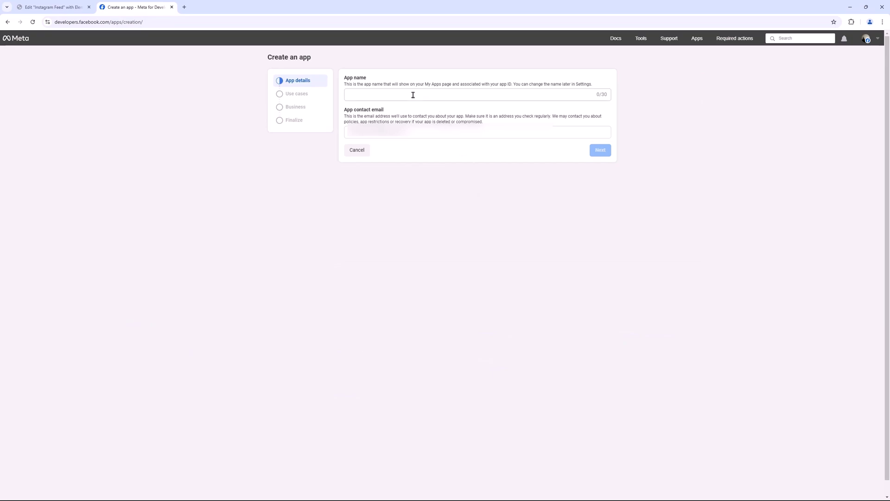
left_click(413, 95)
type("Test App")
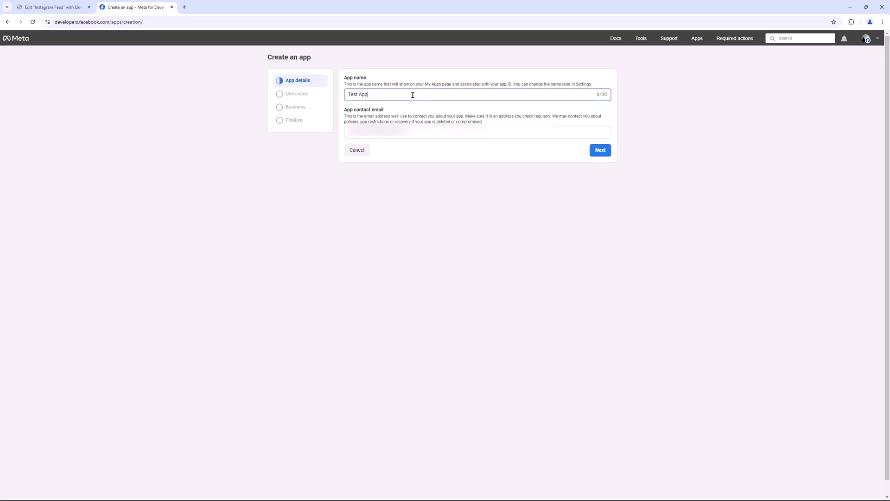
left_click(601, 150)
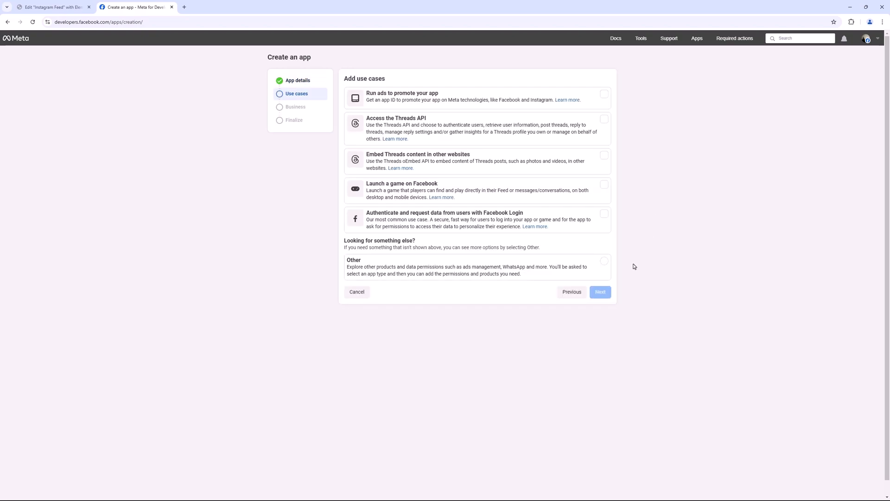
left_click(603, 264)
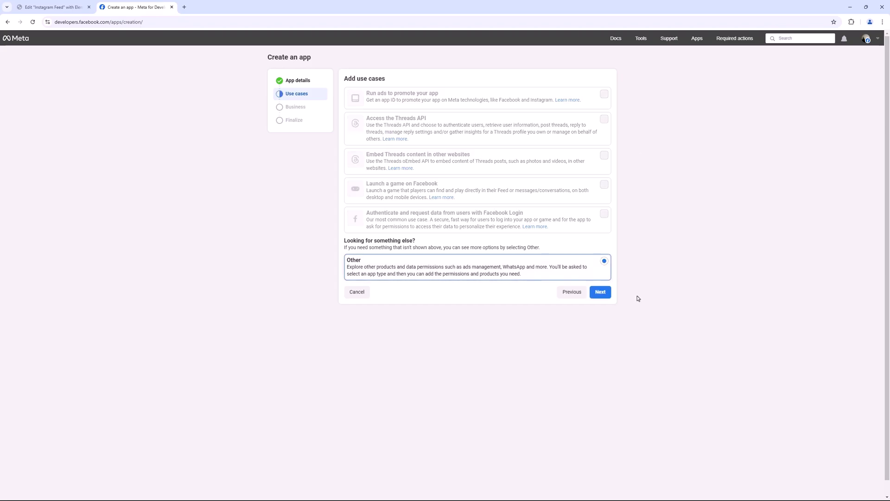
left_click(601, 293)
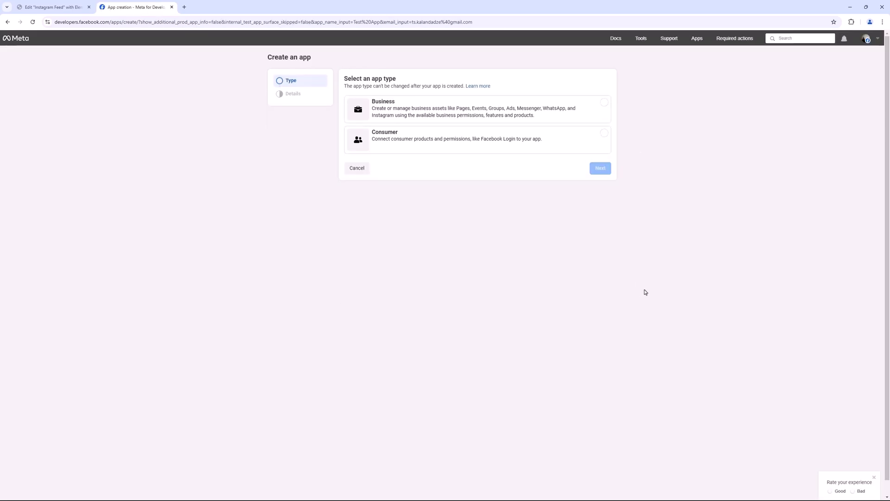
left_click(585, 110)
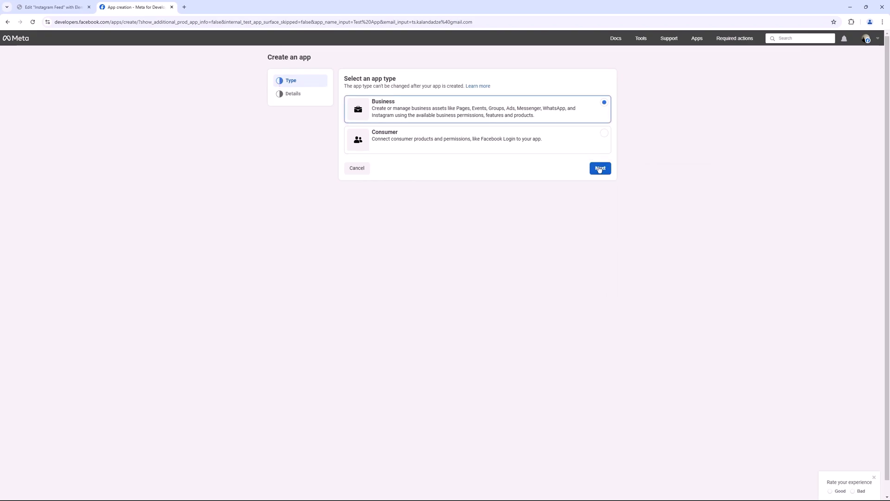
left_click(600, 167)
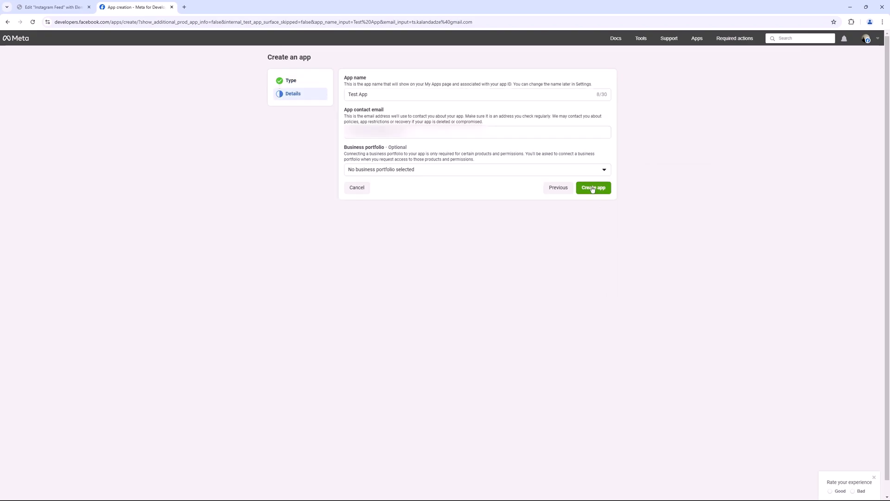
left_click(593, 188)
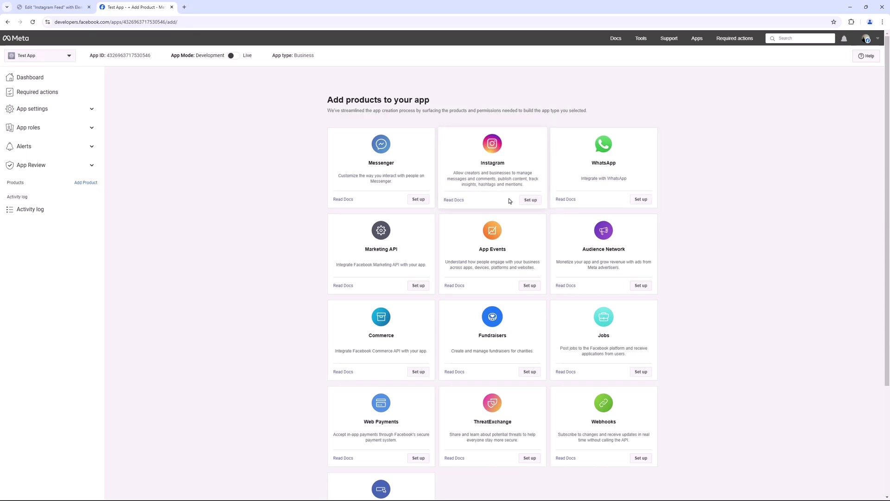
- Add the Instagram product to Test App and link an Instagram business account, allowing access
left_click(530, 199)
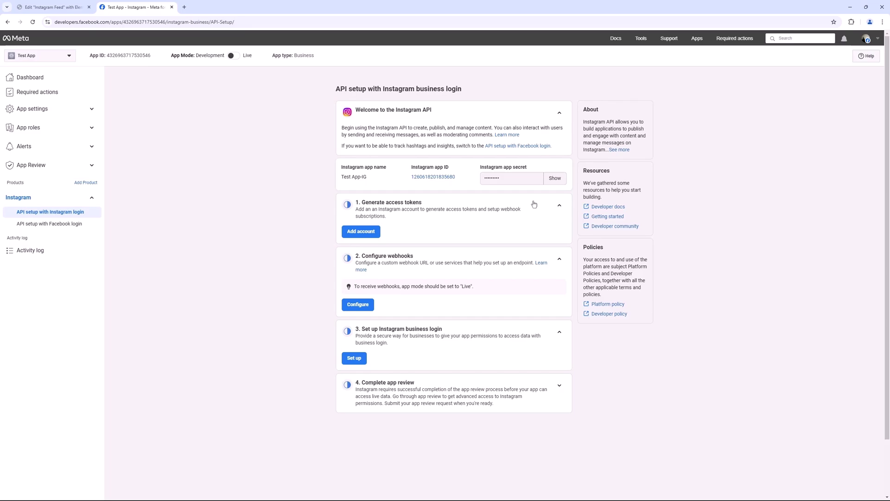
left_click(363, 232)
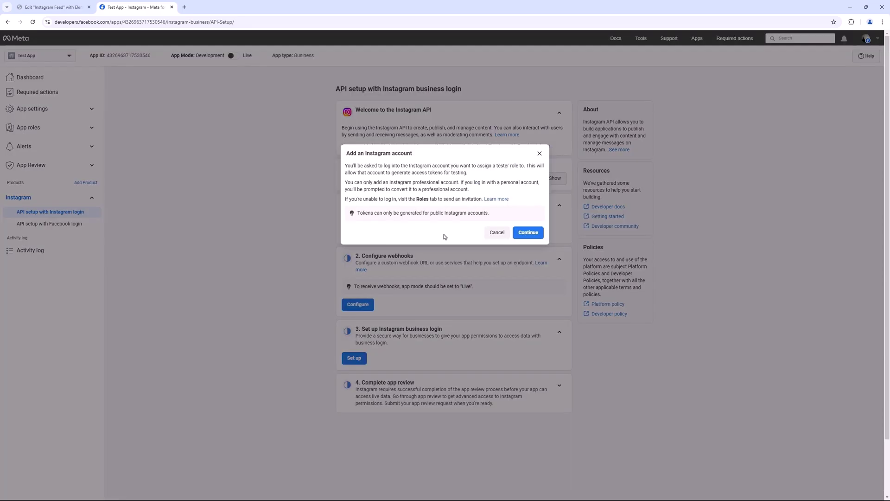
left_click(534, 236)
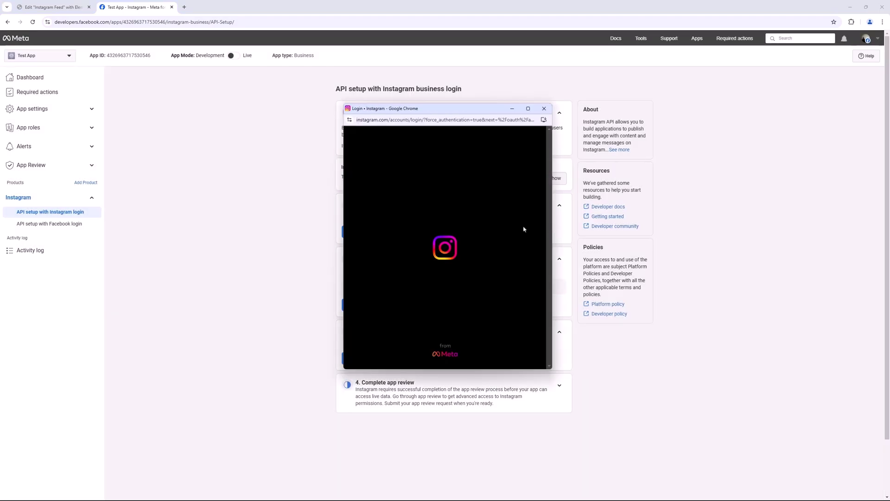
key("Return")
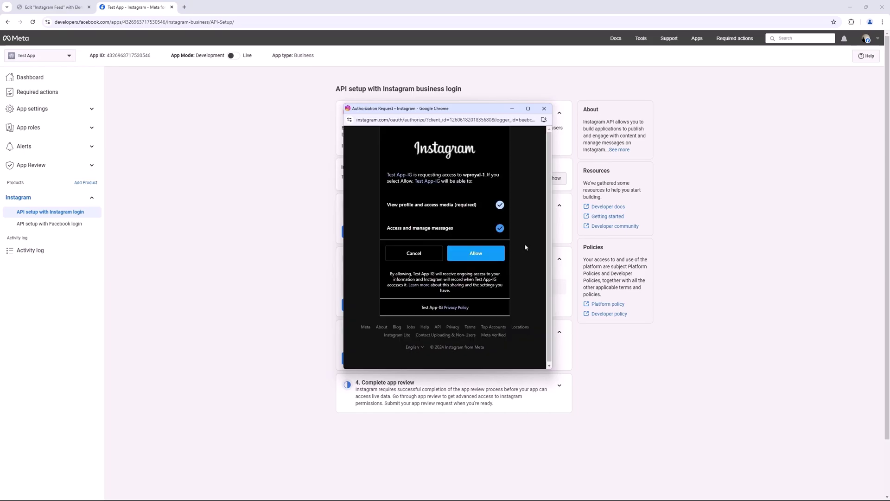
left_click(481, 253)
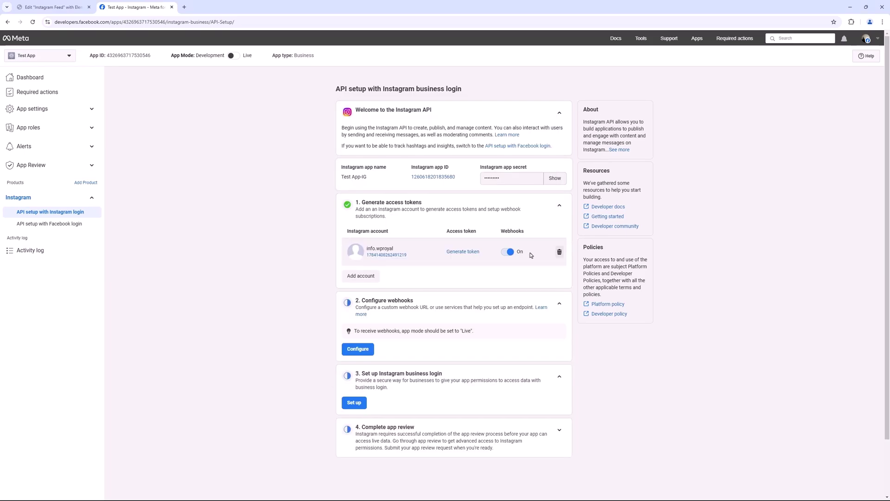
- Generate an access token for the linked Instagram account, acknowledge the warning, and copy it
left_click(461, 252)
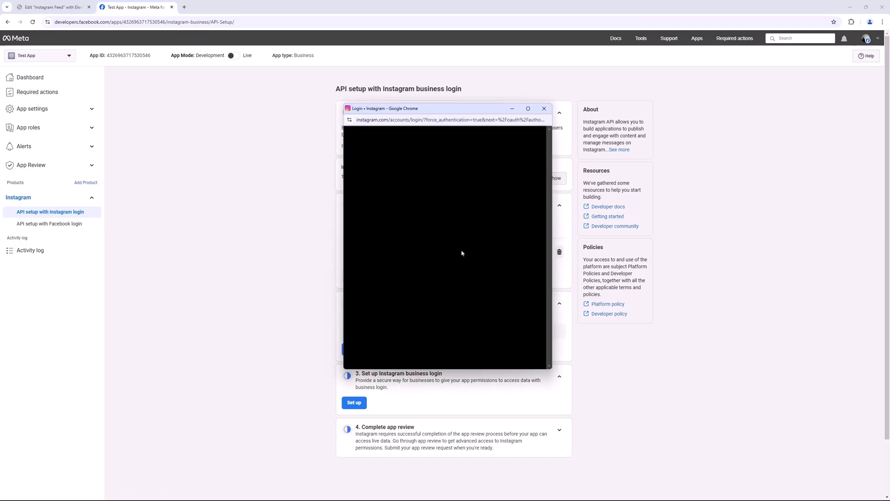
key("Return")
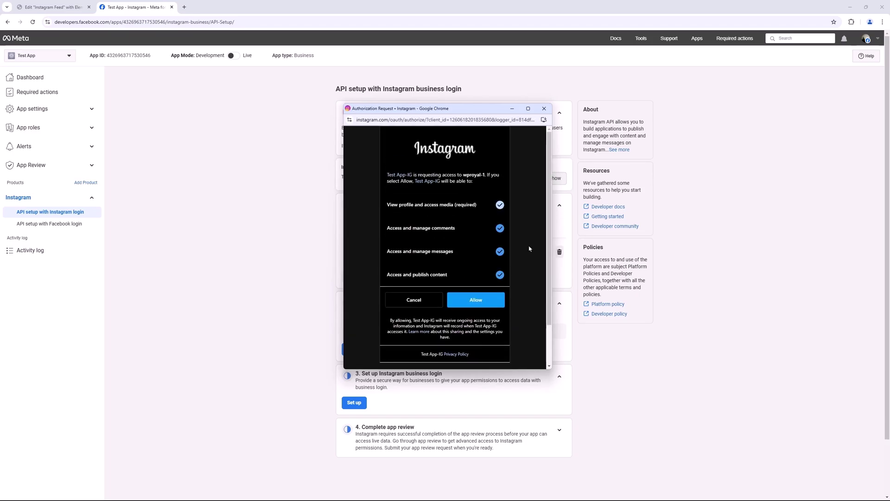
left_click(475, 300)
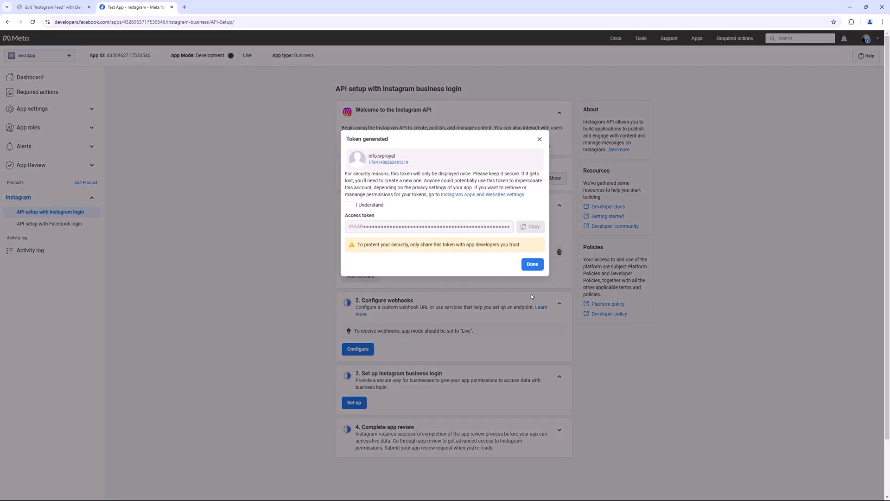
left_click(349, 206)
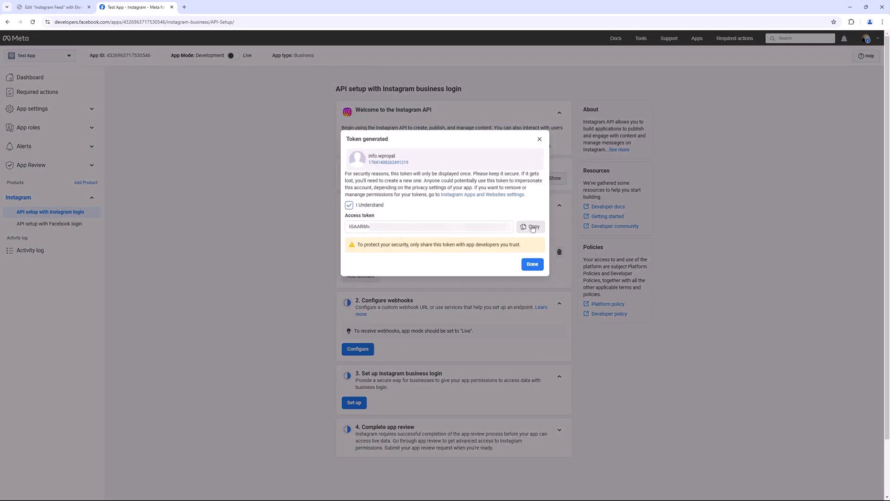
left_click(534, 227)
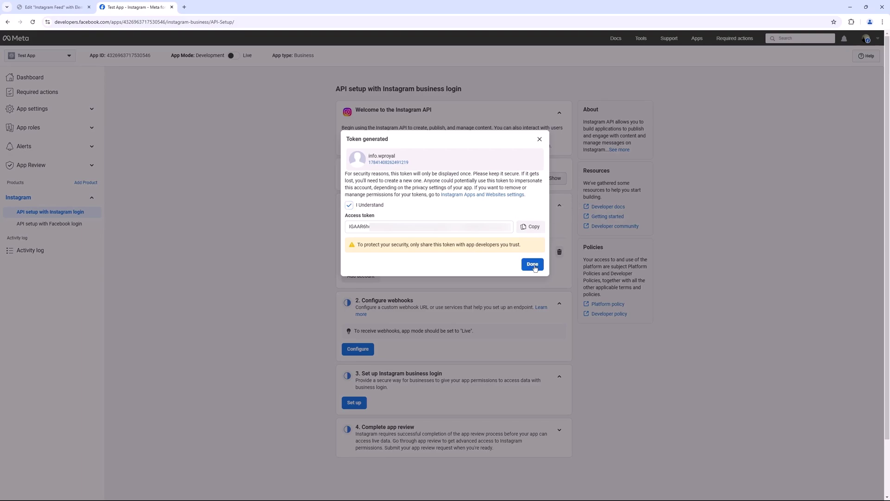
left_click(533, 265)
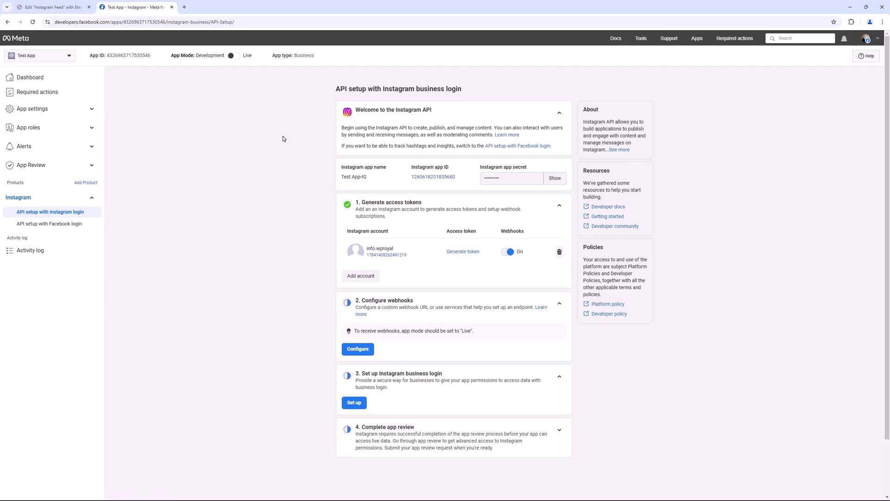
left_click(235, 56)
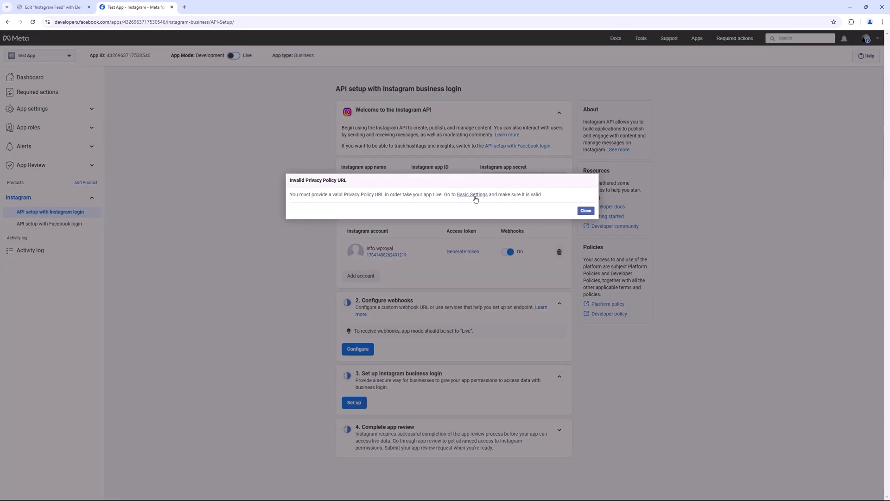
left_click(472, 195)
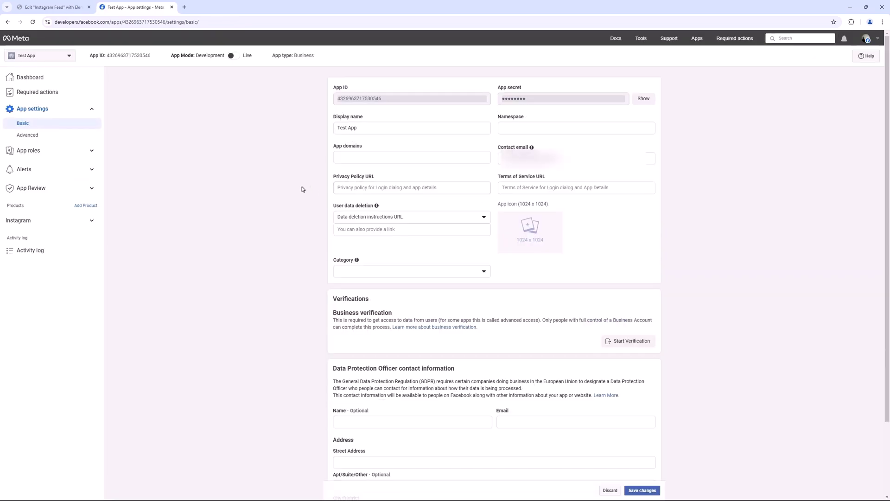
left_click(363, 188)
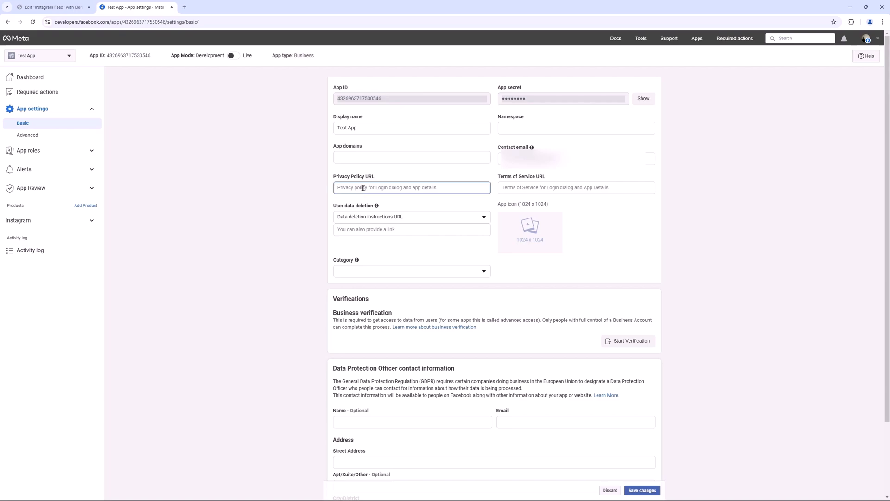
key("ctrl+v")
left_click_drag(408, 187, 334, 190)
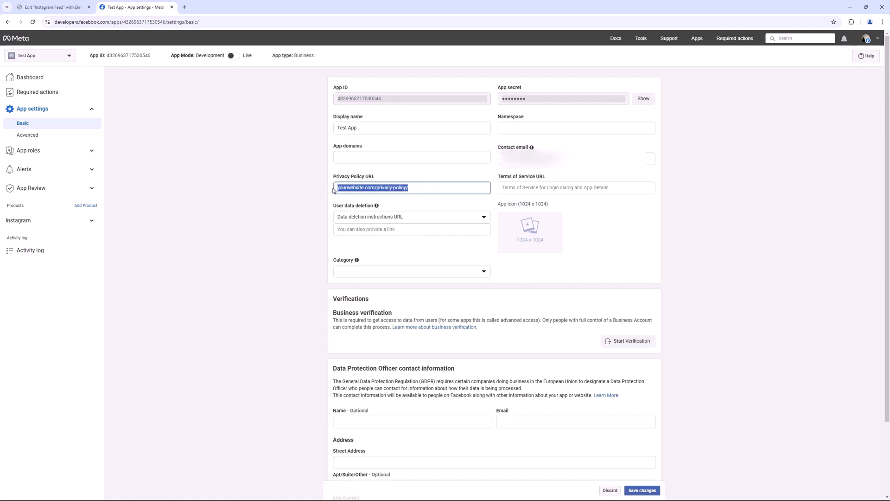
left_click(418, 187)
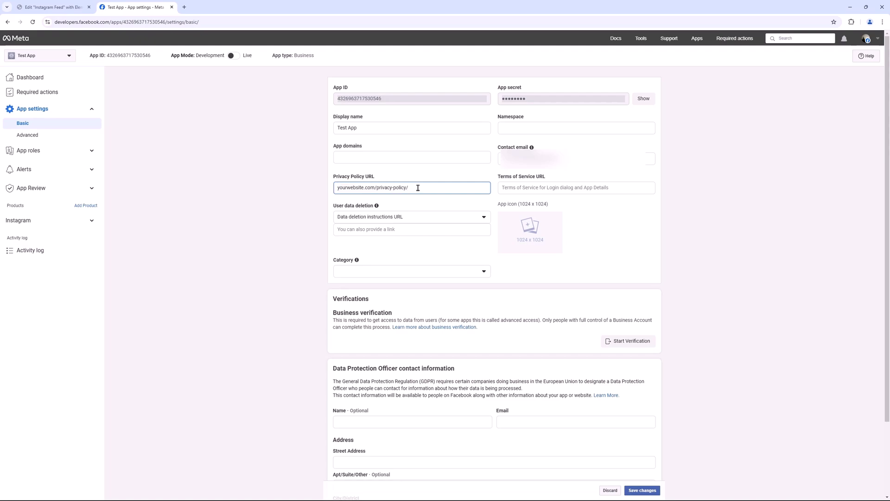
left_click(651, 491)
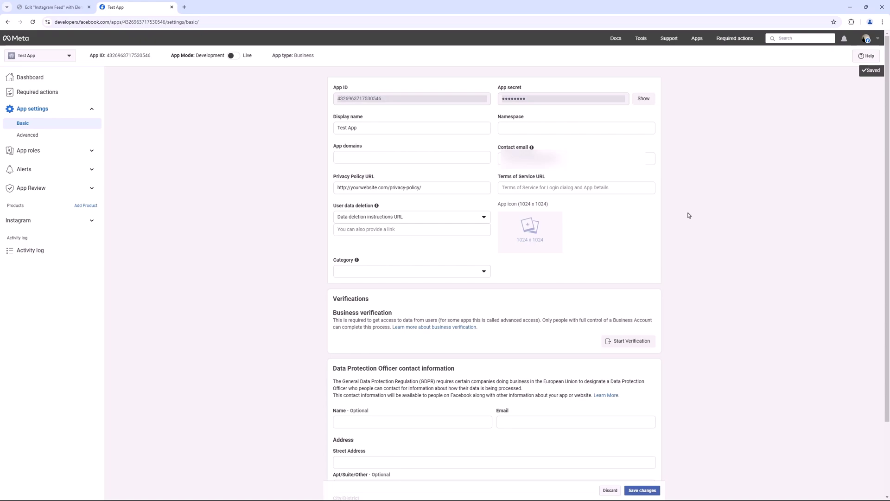
- Switch Test App to Live mode from the Instagram API setup page and expand Generate access tokens
left_click(92, 222)
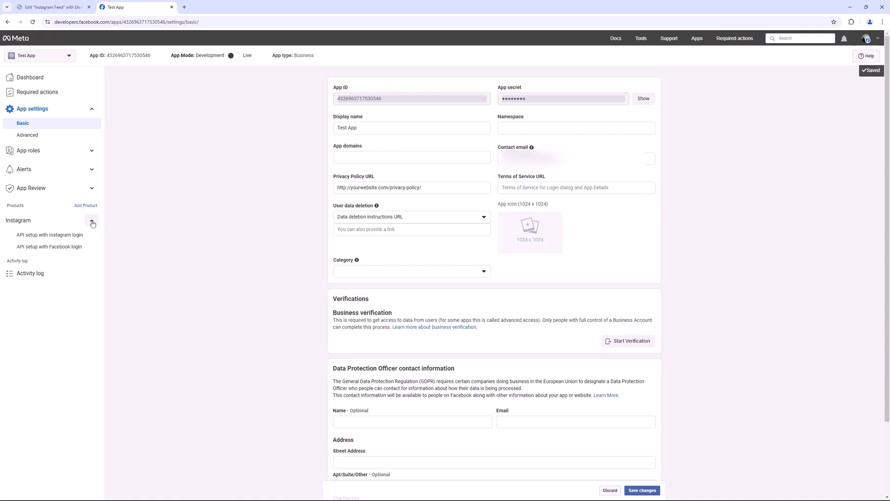
left_click(63, 235)
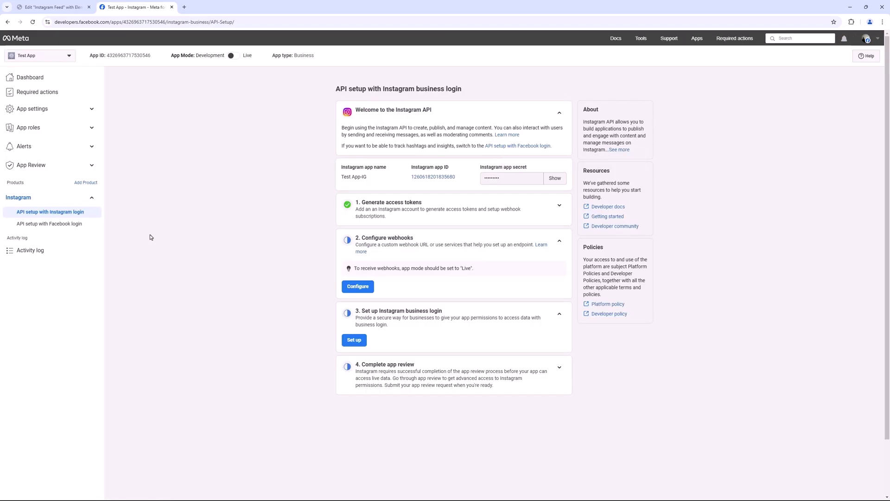
left_click(235, 56)
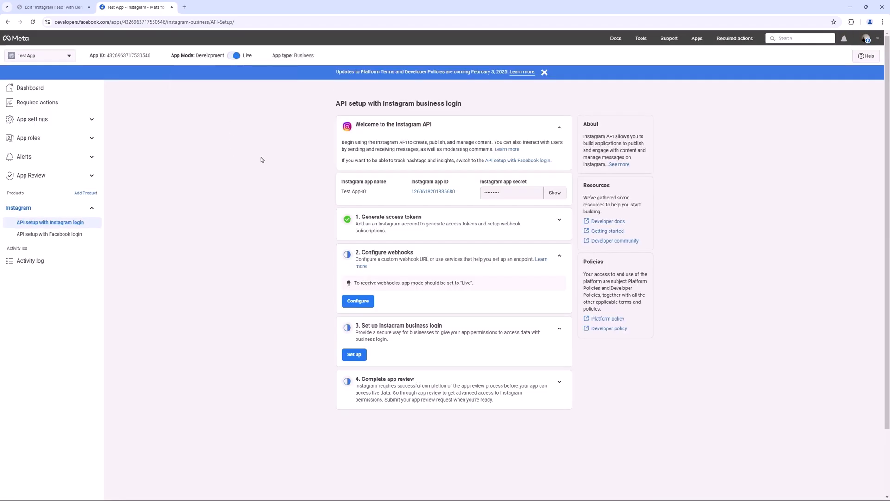
left_click(559, 220)
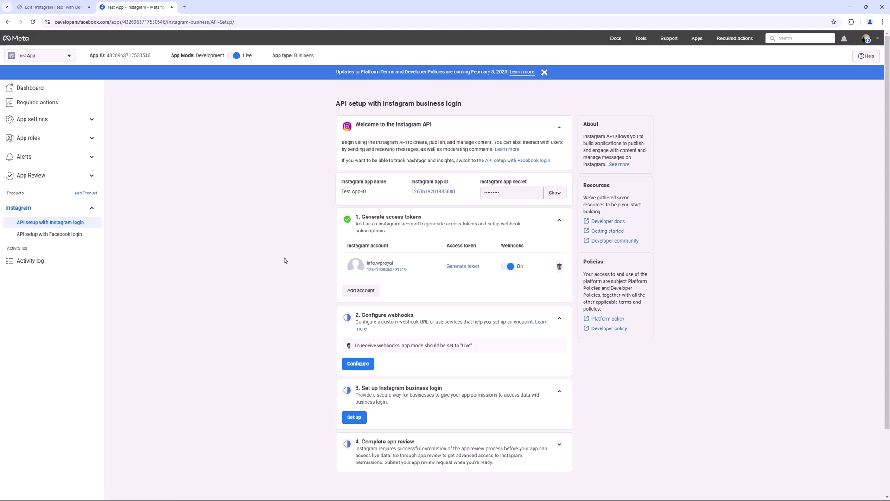
left_click(62, 8)
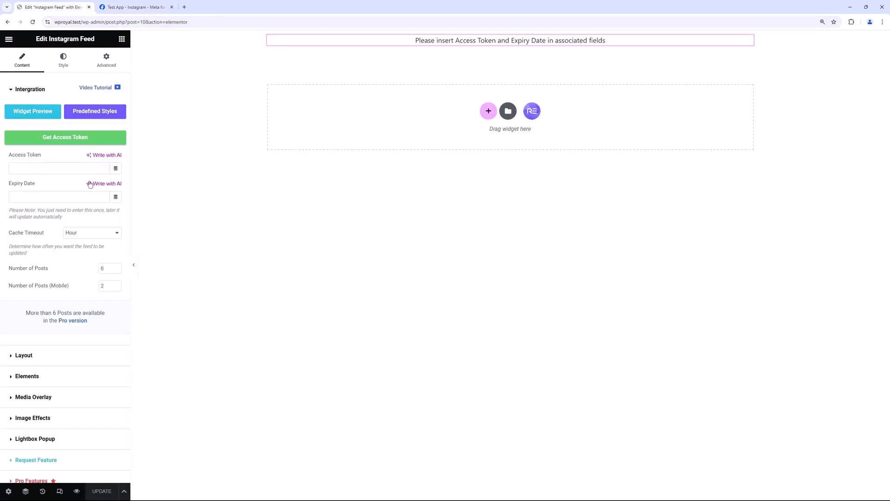
left_click(69, 168)
key("ctrl+v")
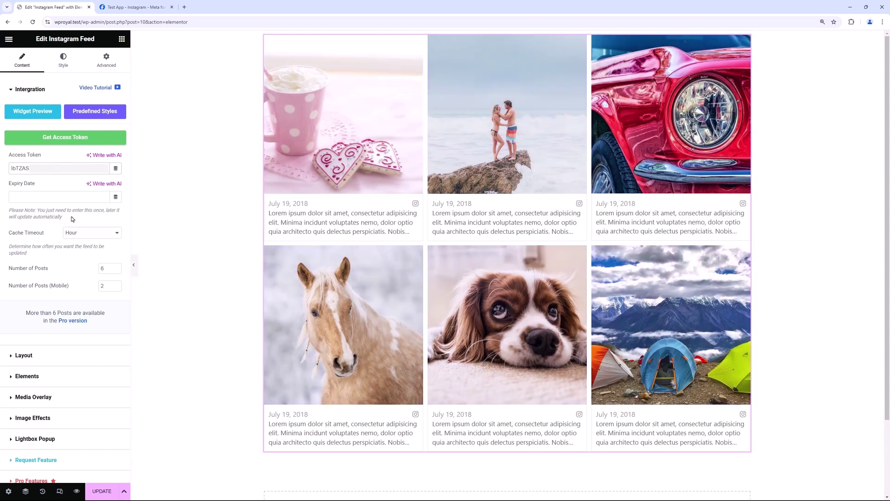
left_click(47, 197)
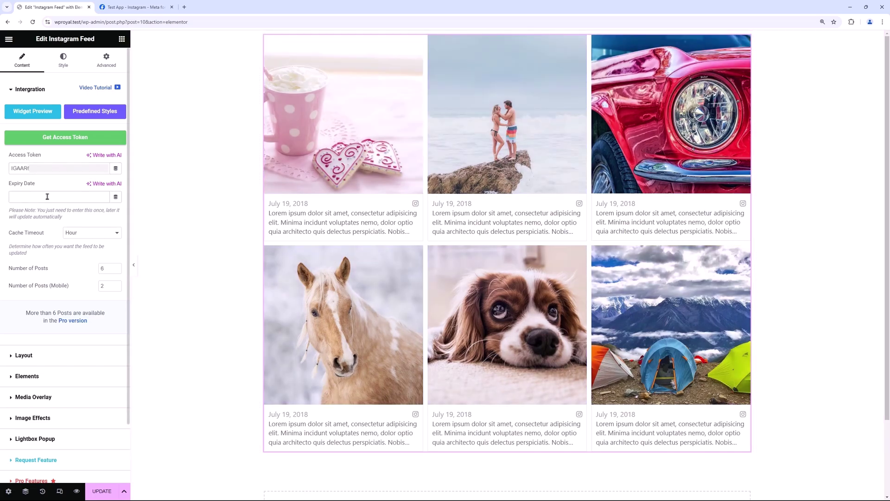
type("5555555555")
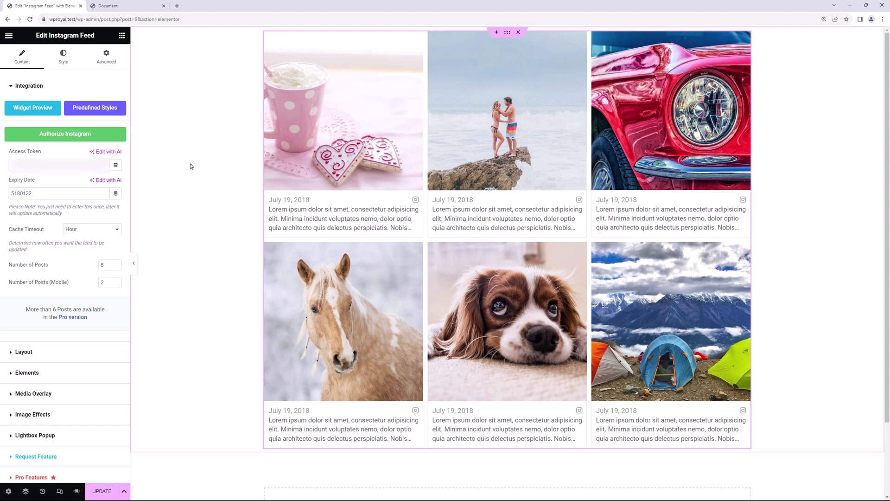
- Set the feed's Select Layout to Slider/Carousel and save the page
left_click(32, 87)
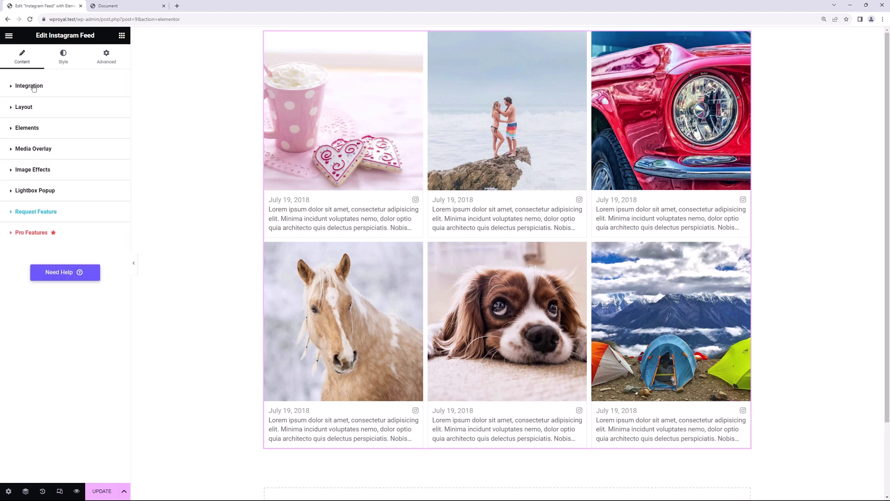
left_click(29, 110)
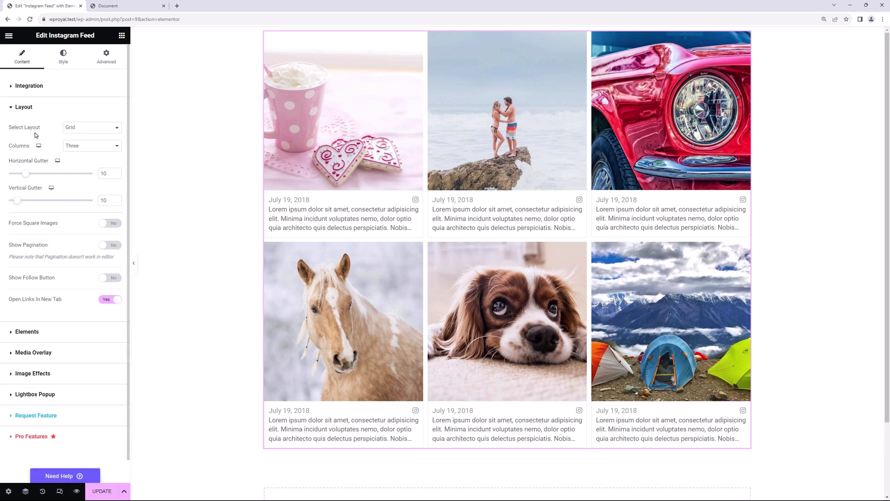
left_click(84, 130)
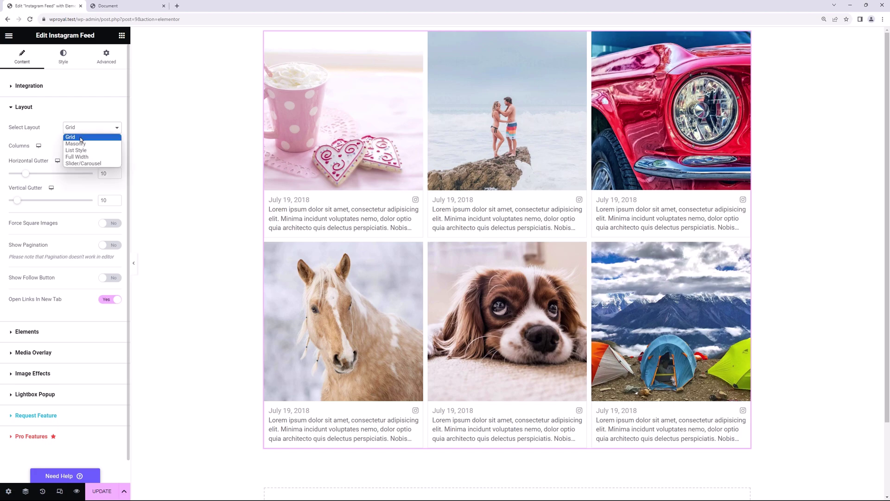
left_click(85, 164)
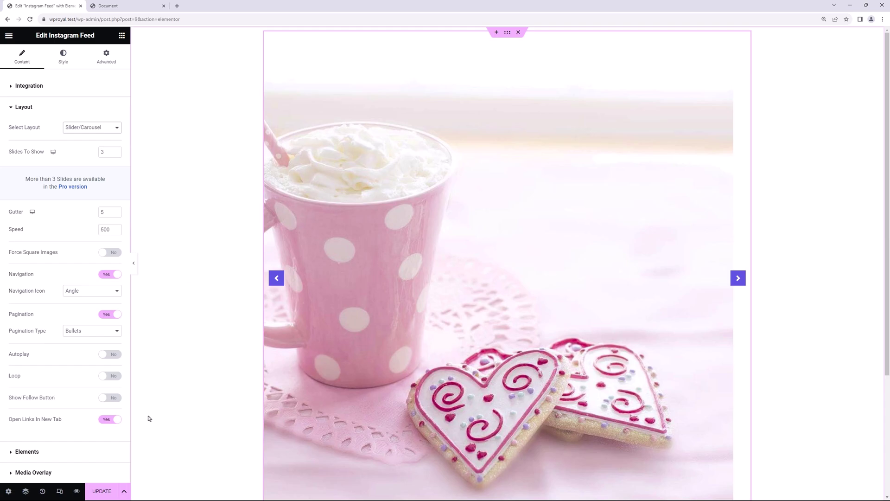
key("ctrl+s")
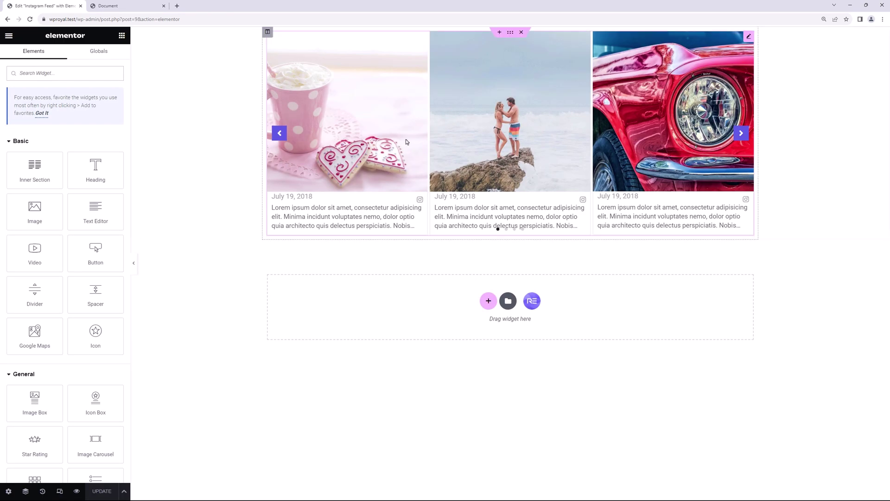
- Change the feed layout from Slider/Carousel to Full Width
left_click(497, 227)
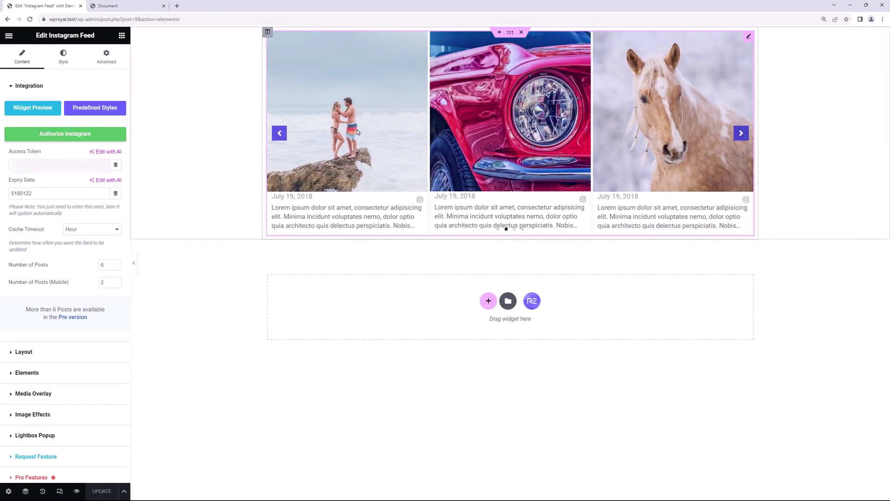
left_click(497, 229)
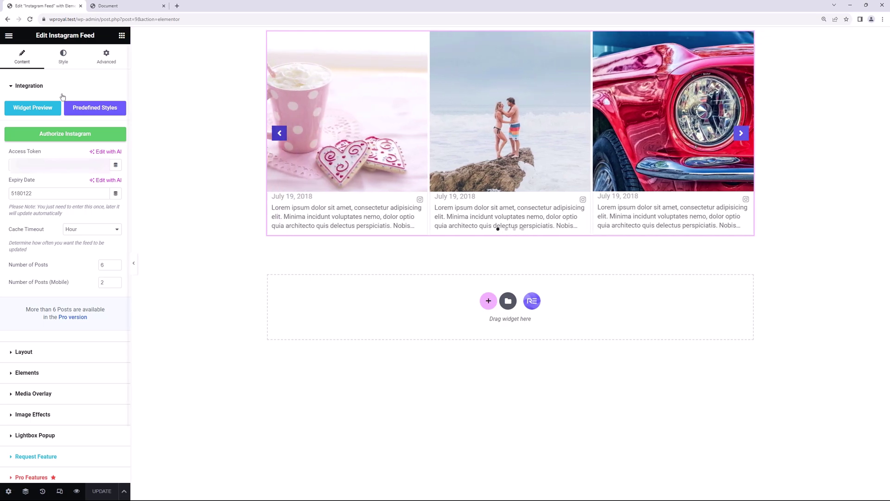
left_click(29, 87)
left_click(30, 107)
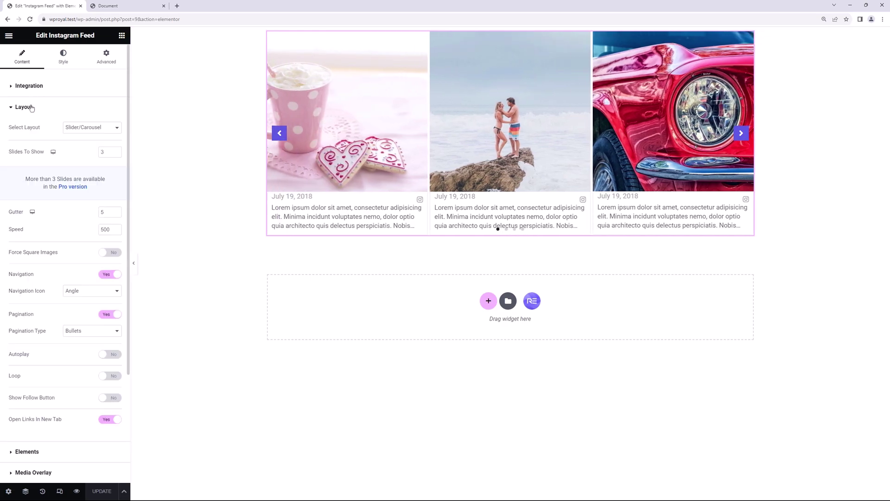
left_click(76, 128)
left_click(77, 157)
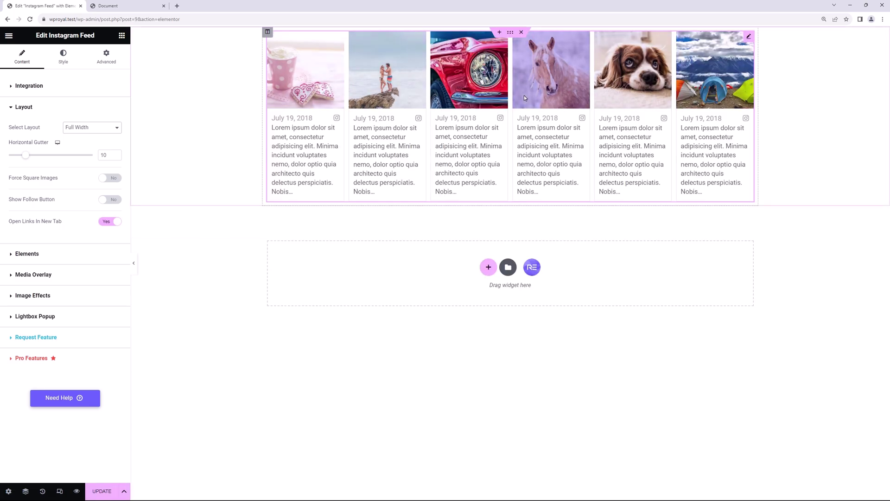
left_click(510, 33)
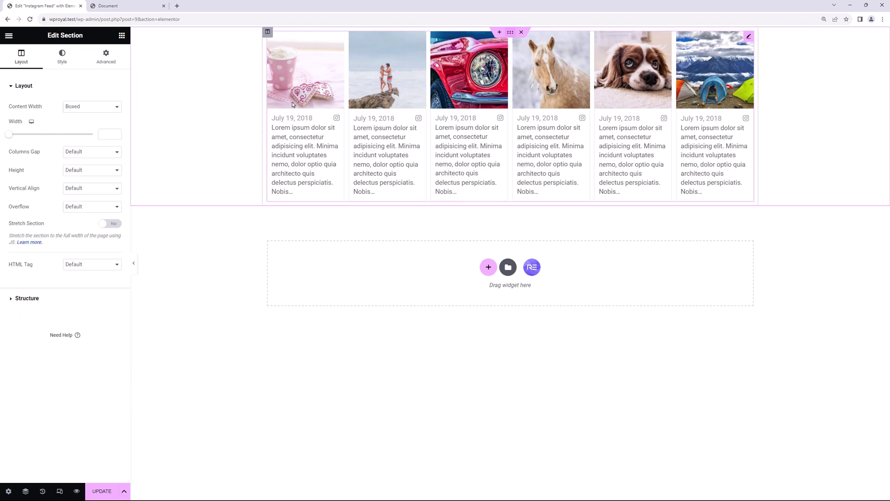
left_click(89, 108)
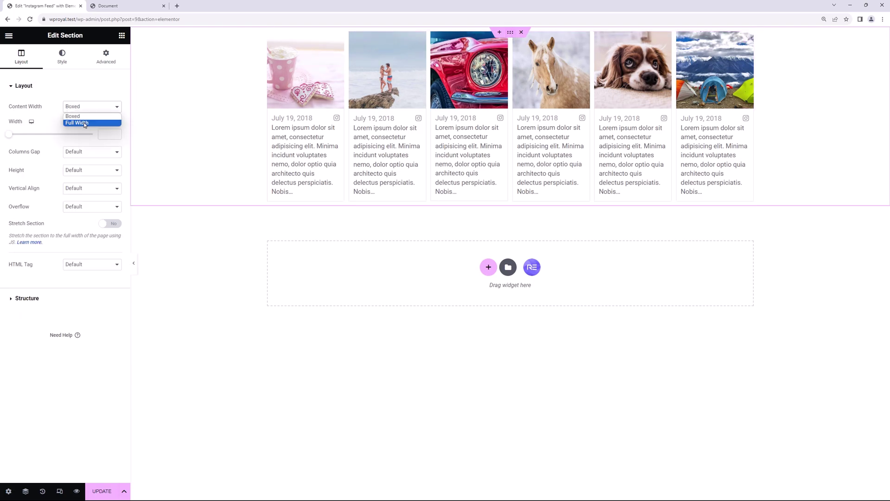
left_click(85, 123)
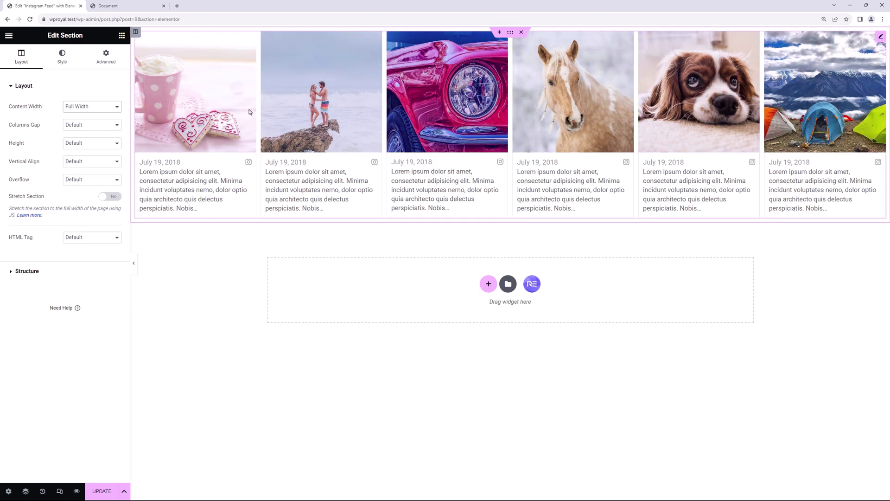
left_click(81, 107)
left_click(81, 116)
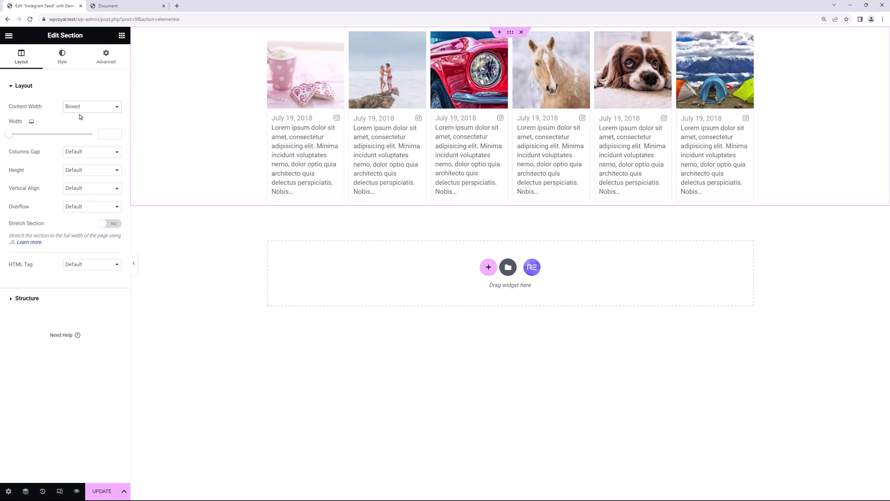
left_click(743, 41)
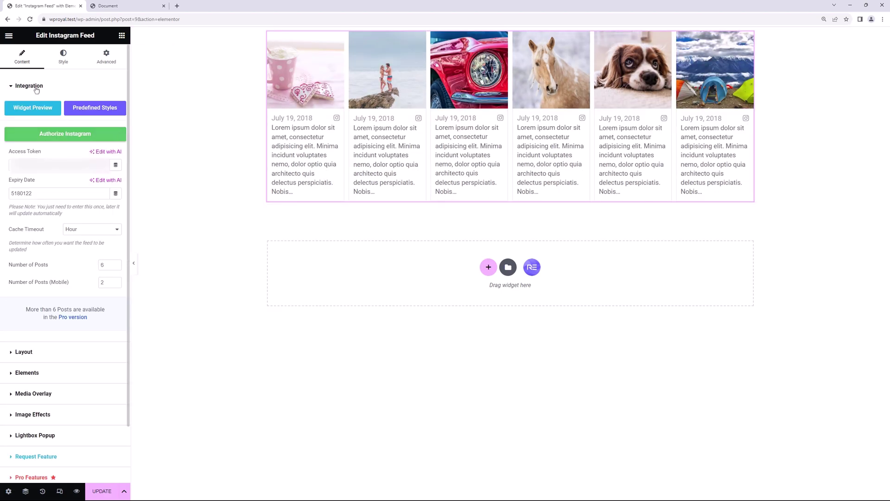
- Switch the Instagram feed's layout to List Style
left_click(36, 87)
left_click(34, 107)
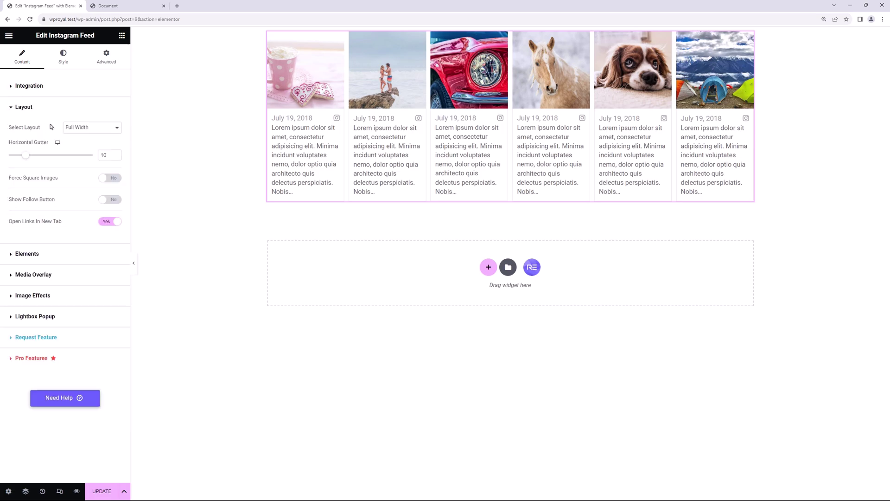
left_click(82, 131)
left_click(87, 154)
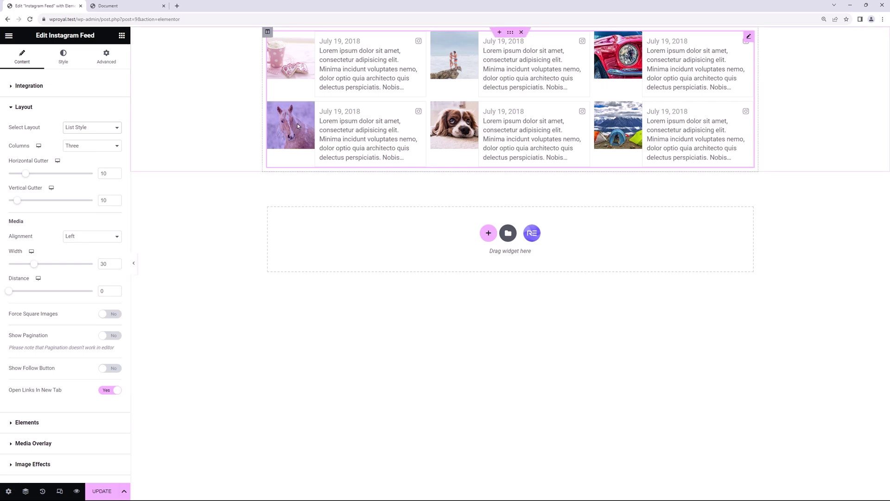
- Show the list in two columns and shrink the media width from 30 to 18
left_click(92, 152)
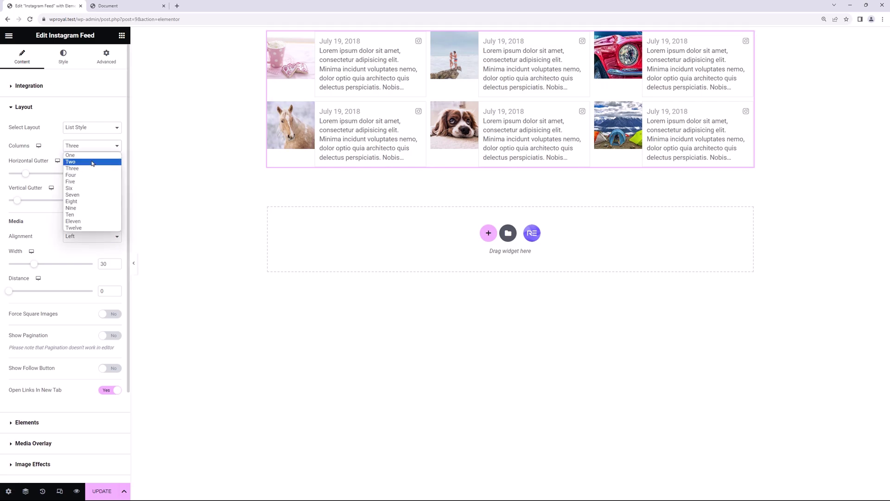
left_click(92, 162)
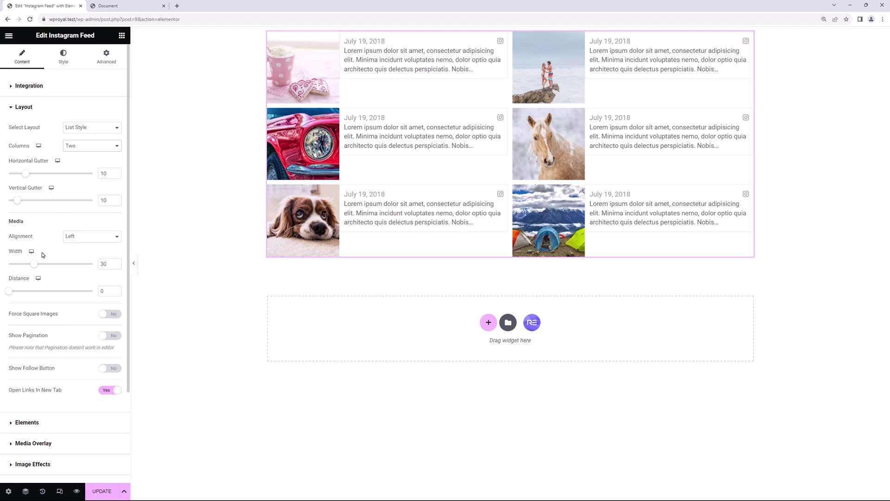
left_click_drag(34, 268, 24, 267)
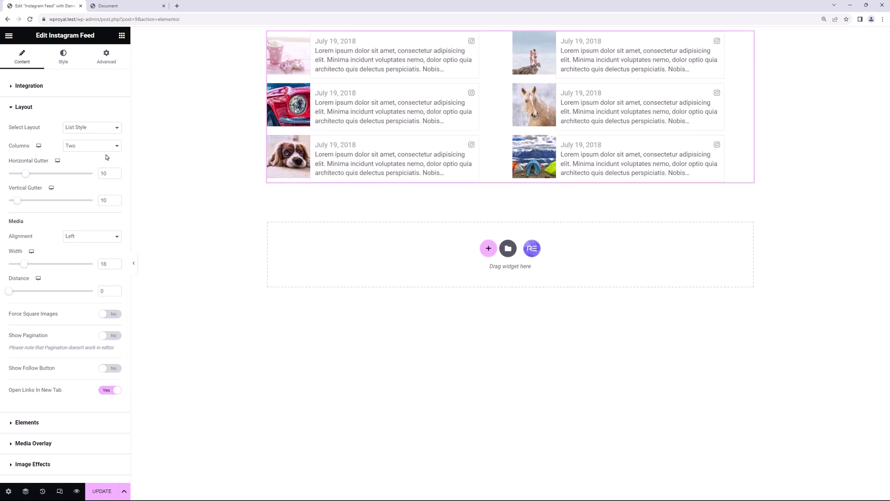
left_click(88, 129)
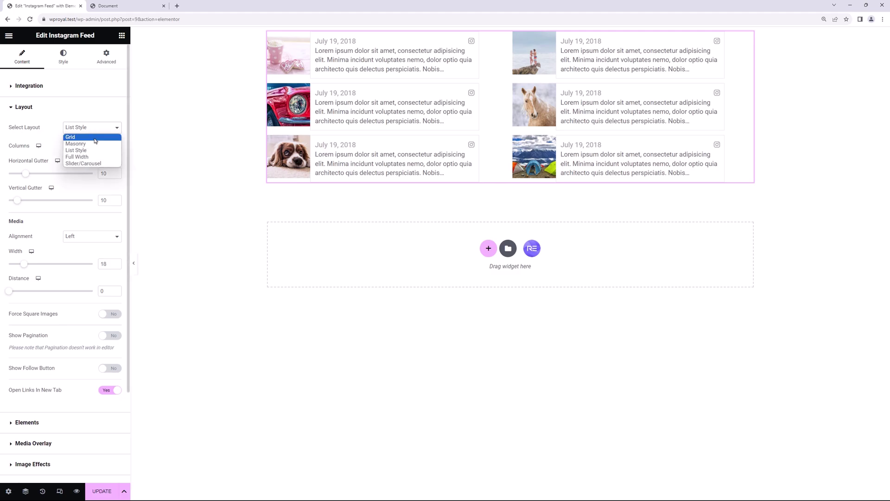
- Use a three-column Grid layout and enable Load More pagination and the Follow button
left_click(94, 137)
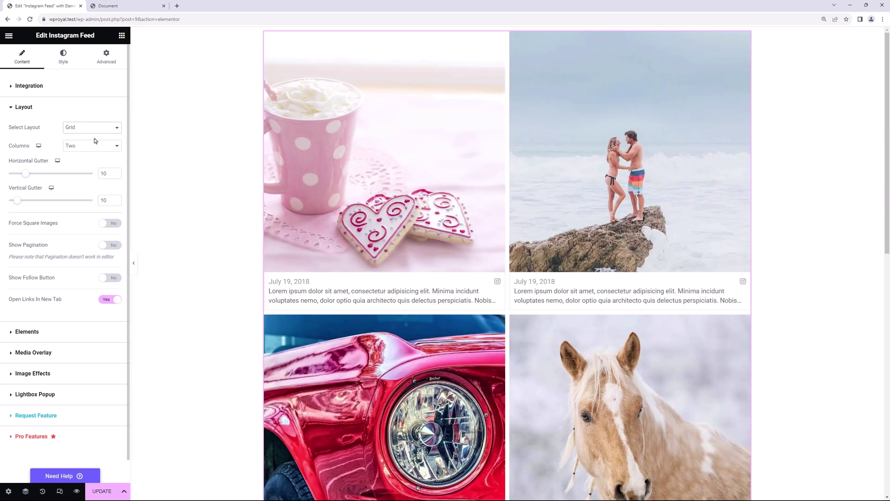
left_click(94, 147)
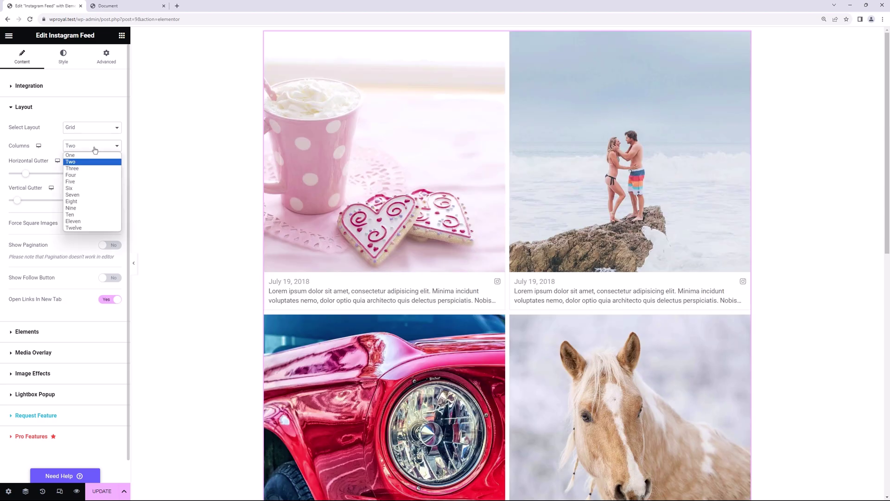
left_click(95, 168)
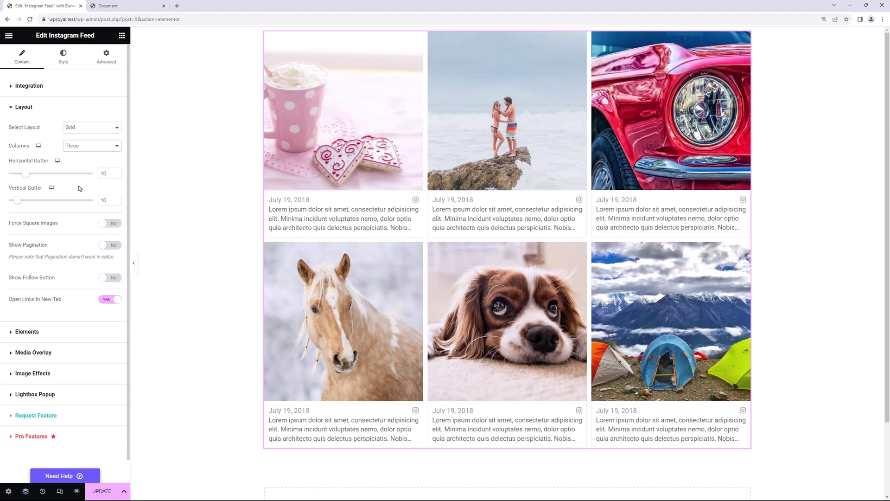
left_click(110, 244)
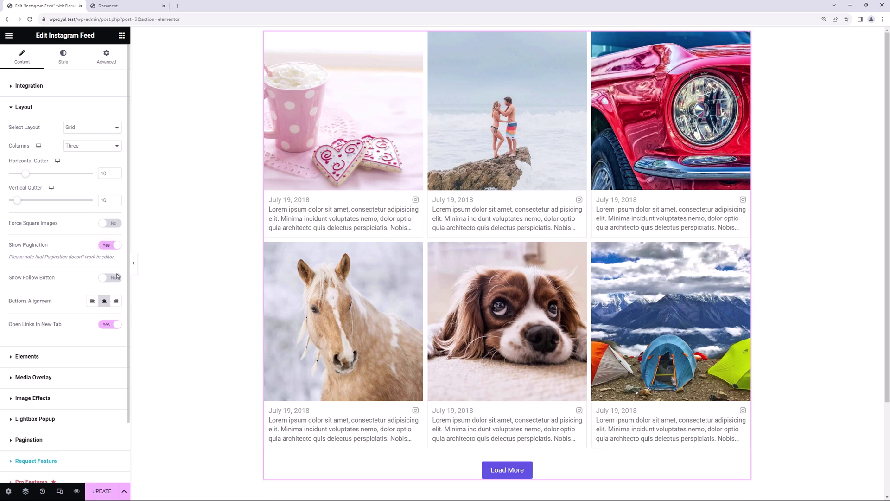
left_click(115, 278)
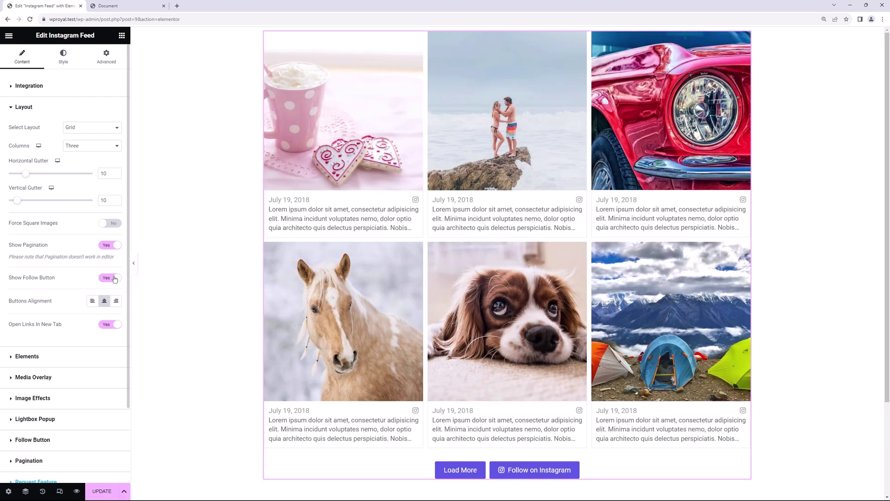
- Change Number of Posts from 6 to 3 under Integration and preview the page
left_click(39, 86)
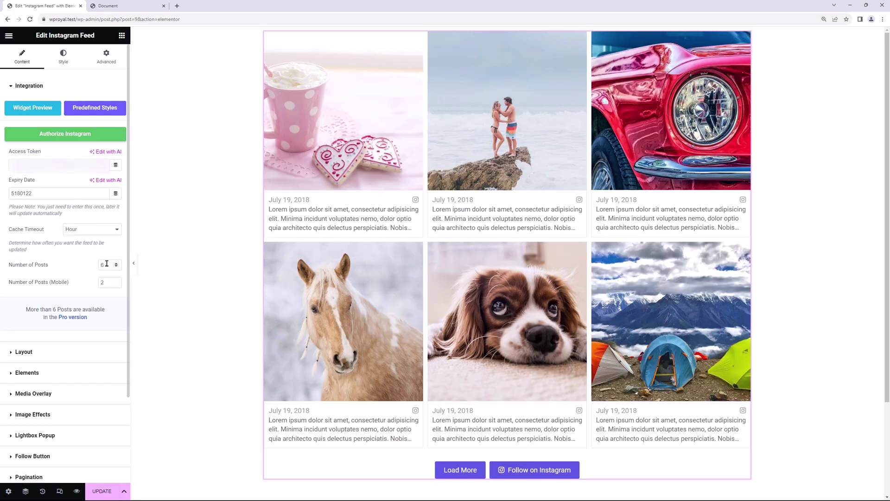
left_click_drag(107, 265, 95, 265)
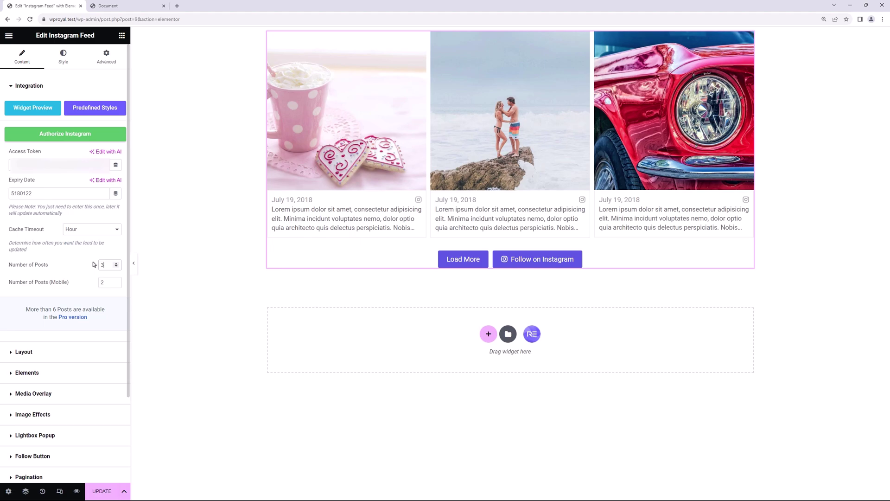
left_click(76, 491)
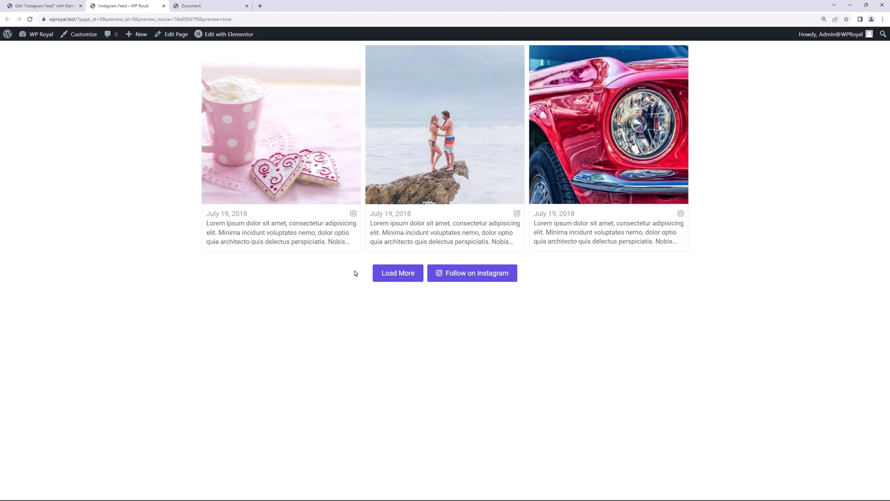
- Use Load More in the preview to add three more Instagram posts
left_click(391, 275)
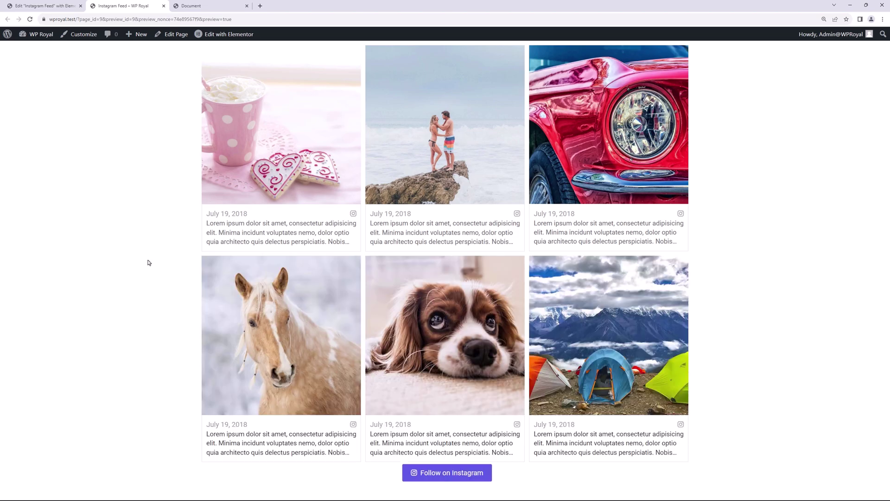
- Back in the editor, expand Follow Button and inspect its Button Link and Button Text
left_click(164, 6)
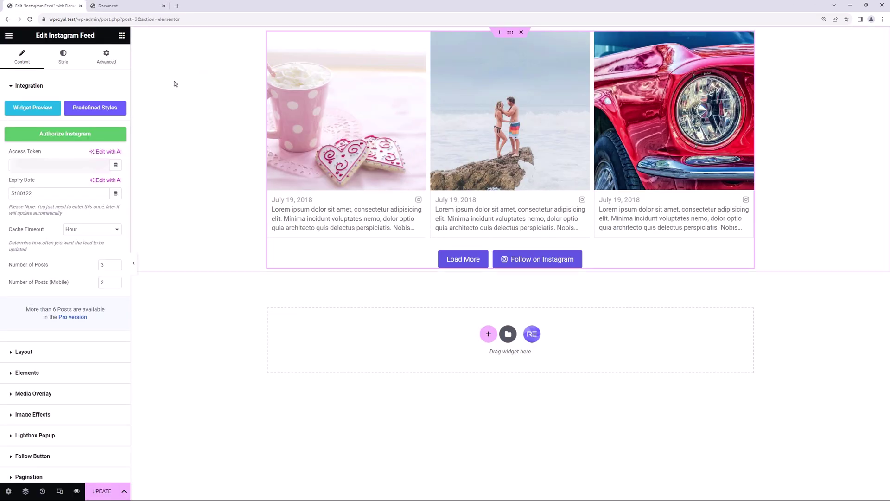
scroll(64, 393, "down", 2)
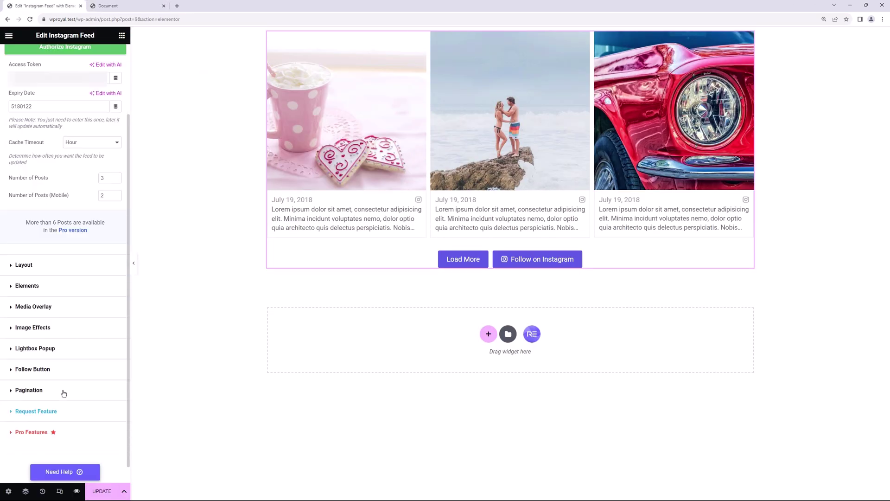
left_click(41, 370)
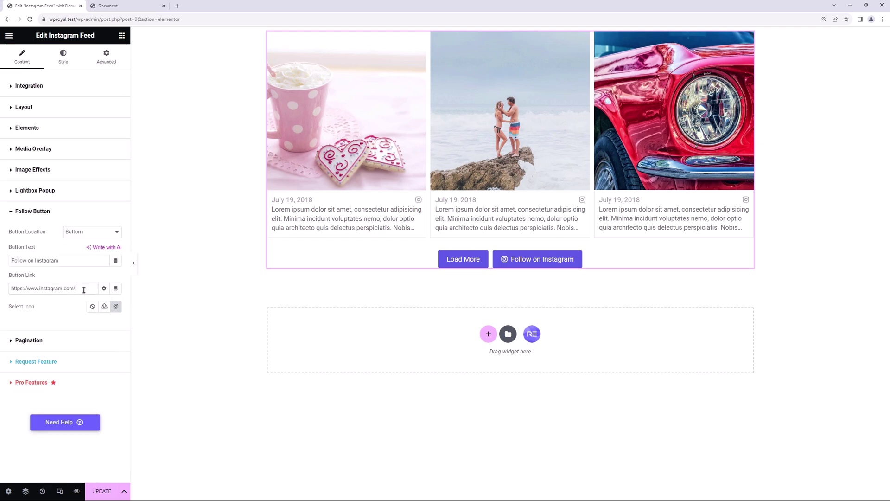
left_click_drag(84, 289, 7, 293)
left_click_drag(63, 262, 11, 263)
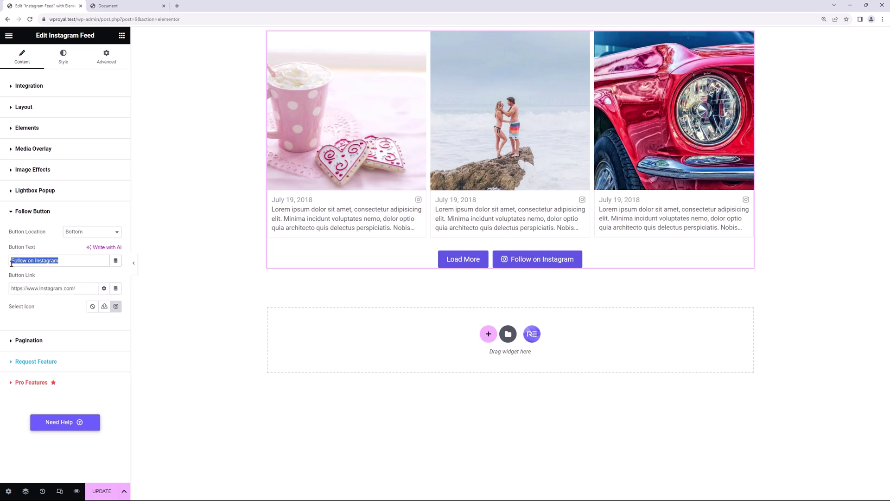
- Add a centred Username element to each post and move it to the top of the list
left_click(86, 261)
left_click(50, 129)
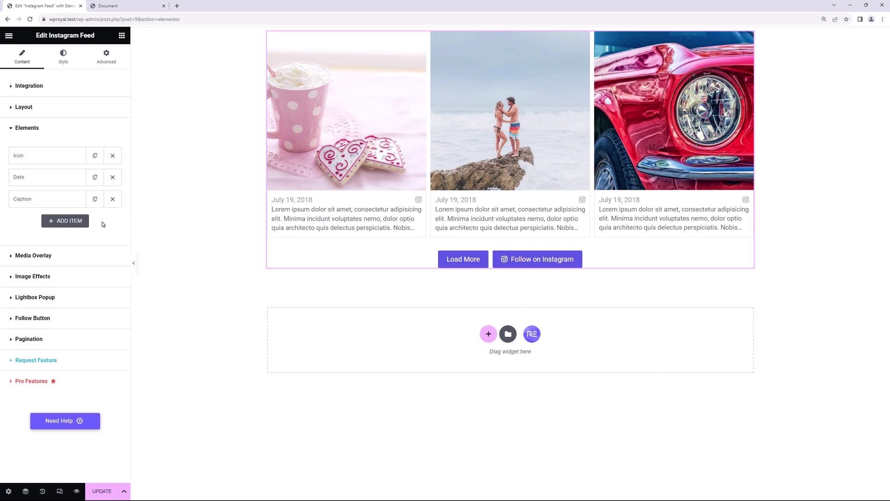
left_click(62, 222)
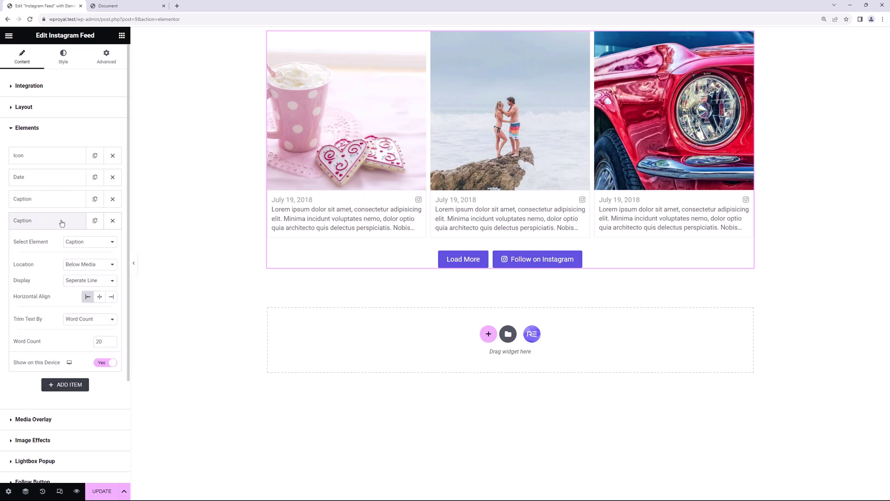
left_click(91, 245)
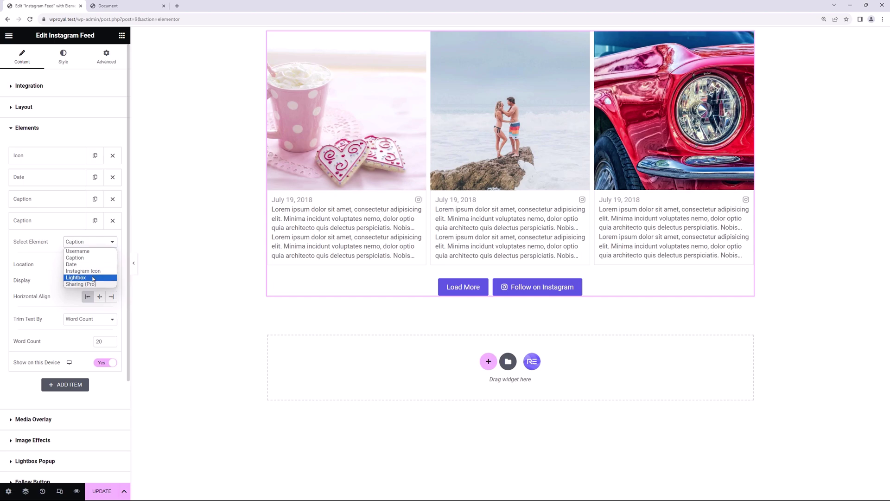
left_click(93, 252)
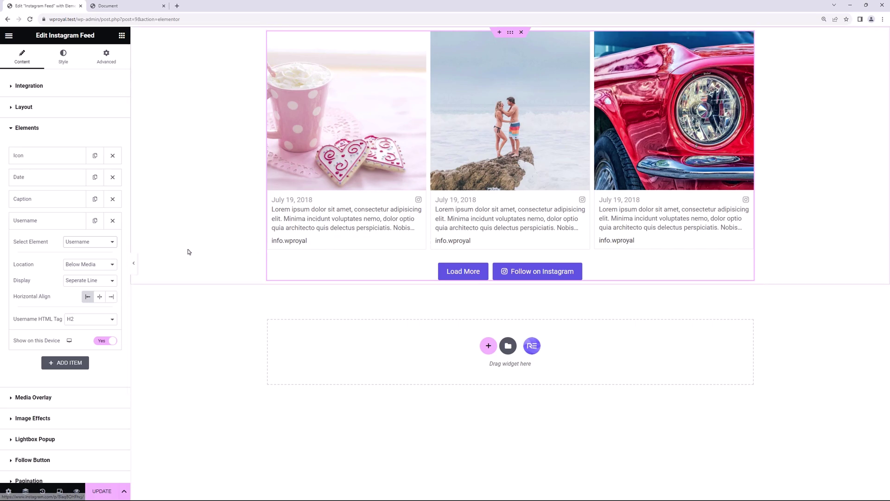
left_click(99, 297)
left_click(99, 297)
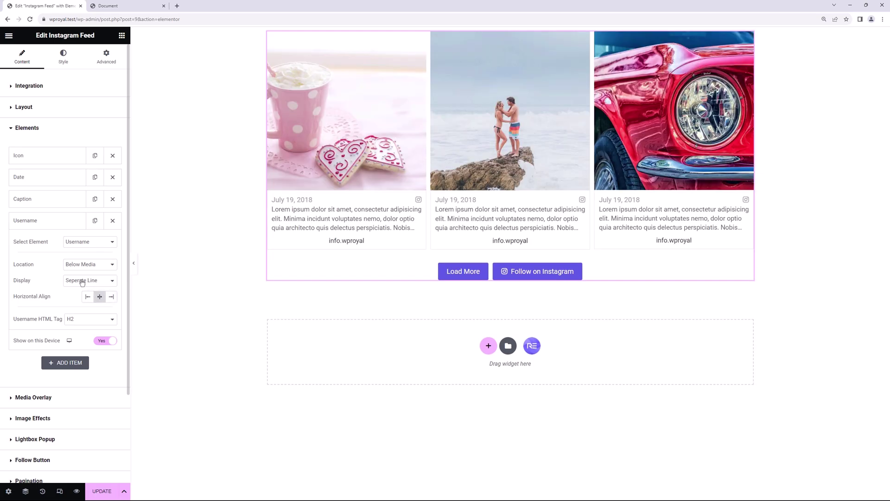
left_click_drag(59, 223, 75, 145)
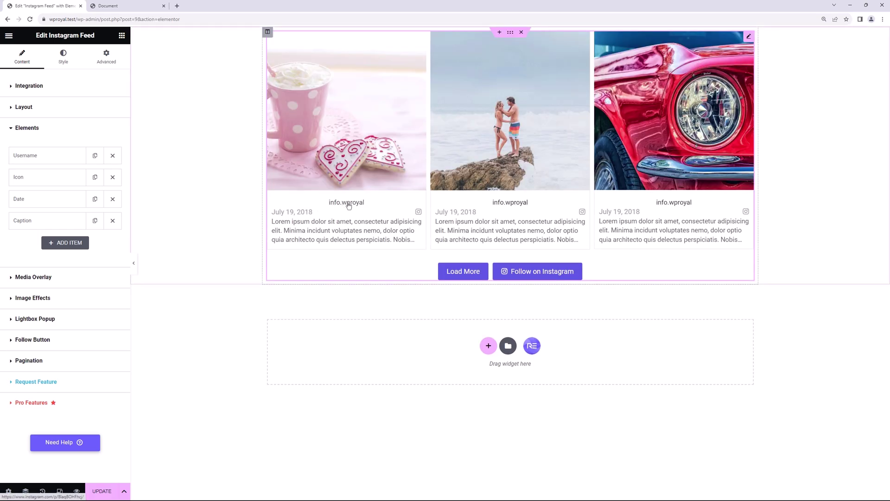
- Place the username Over Media with a Fade In animation
left_click(65, 157)
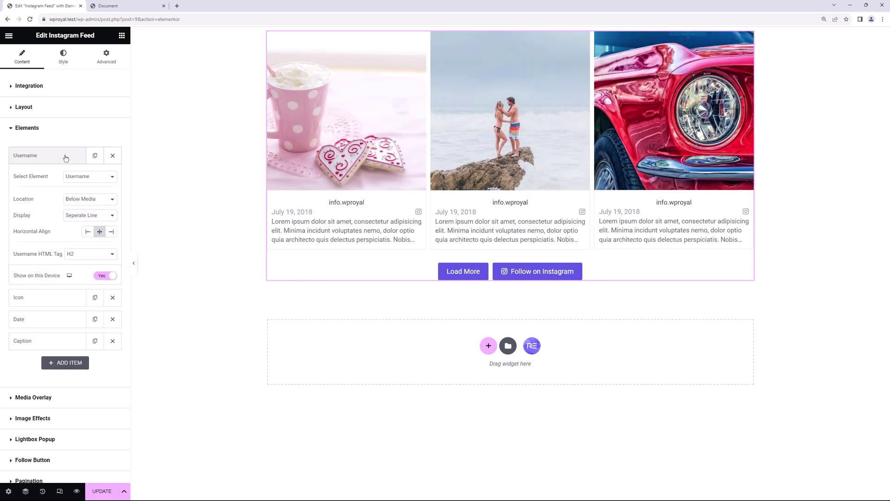
left_click(93, 200)
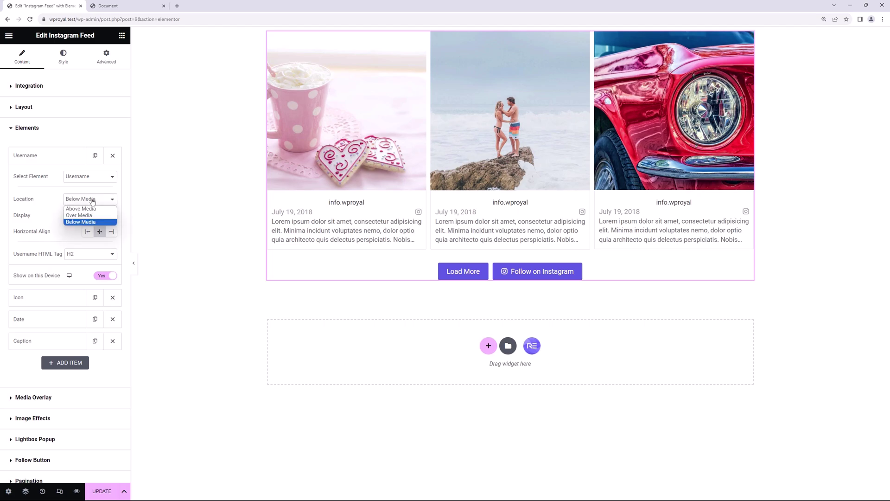
left_click(91, 209)
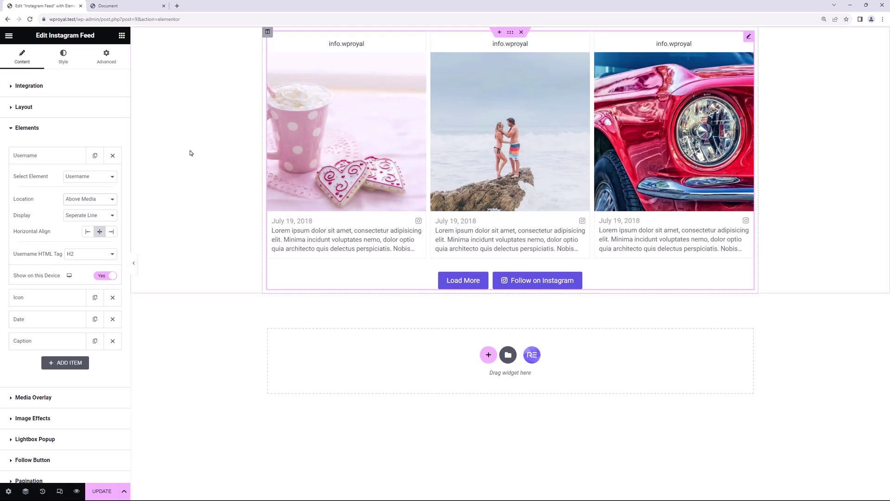
left_click(97, 201)
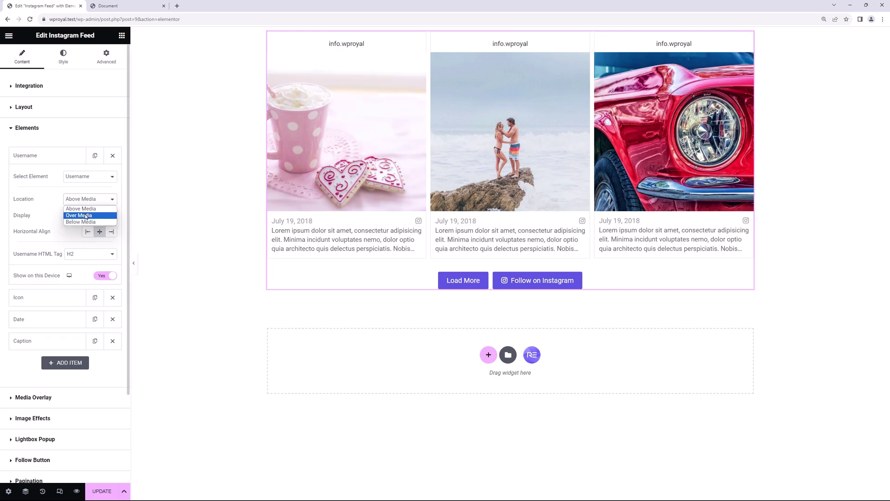
left_click(85, 215)
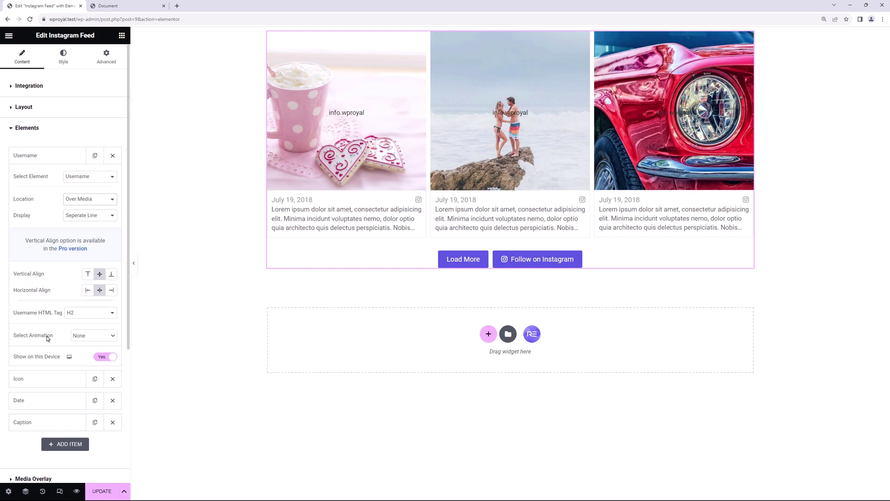
left_click(97, 336)
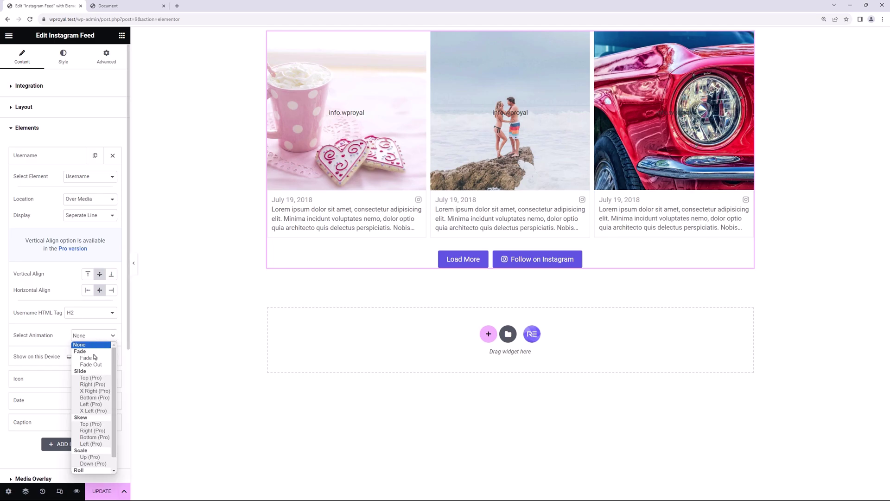
left_click(95, 357)
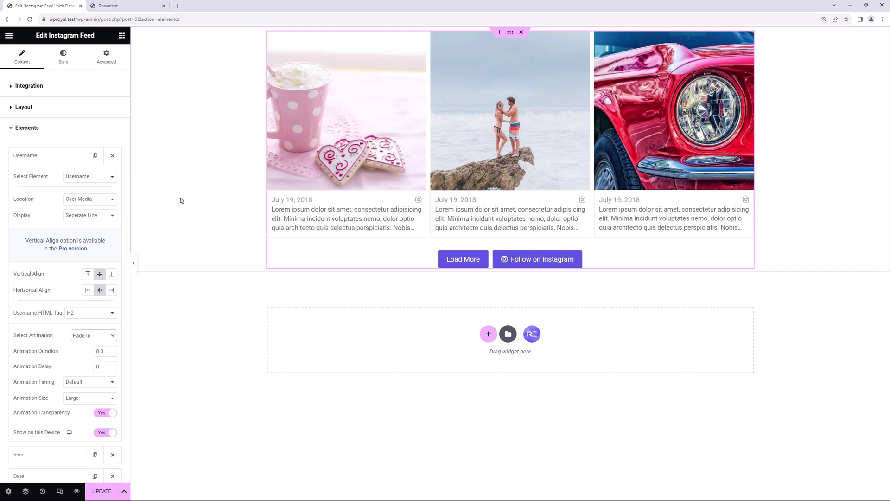
- Set the Media Overlay width and height both to 80%
left_click(48, 155)
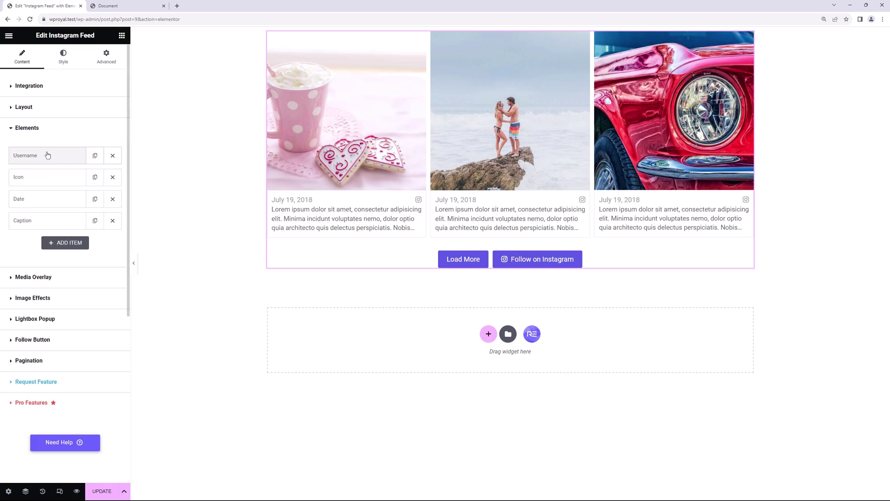
left_click(37, 278)
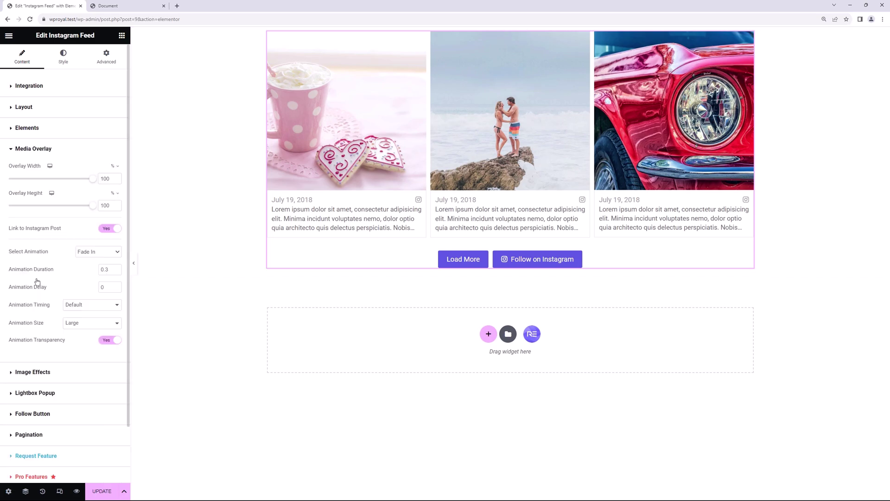
double_click(99, 178)
type("80")
double_click(98, 206)
mouse_move(348, 123)
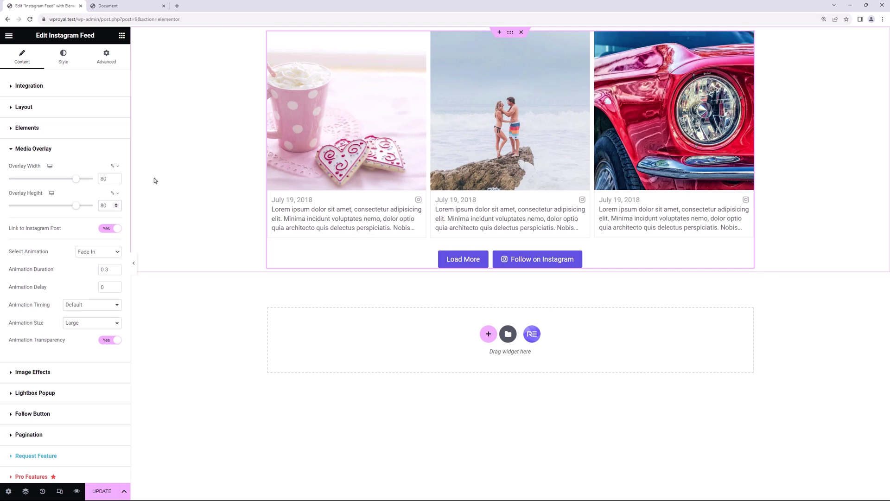
- Change the first feed element from Username to Lightbox and preview the page
left_click(28, 130)
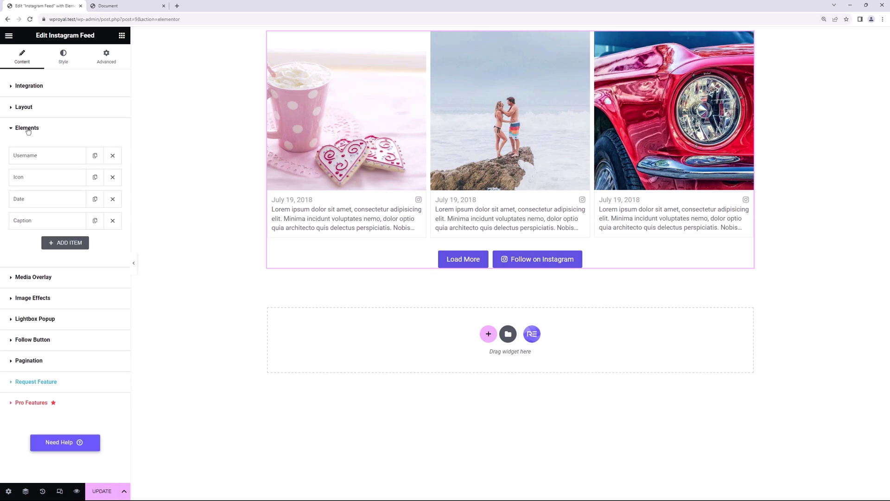
left_click(55, 156)
left_click(88, 177)
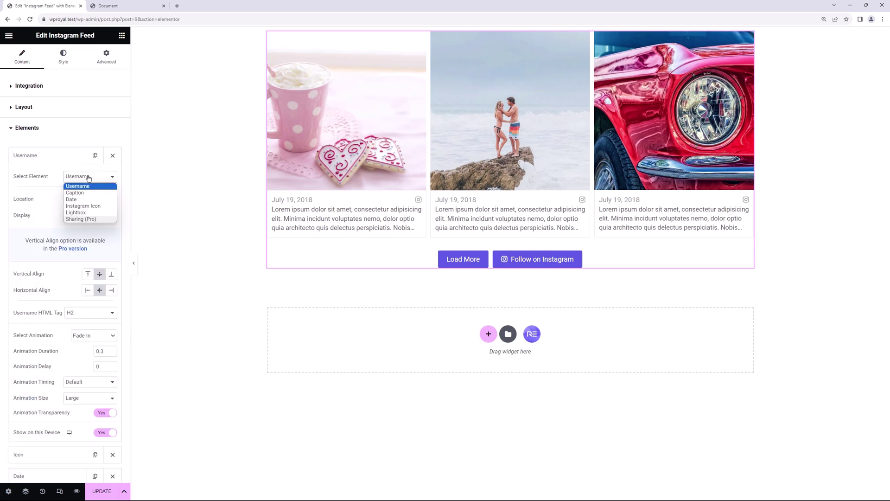
left_click(85, 212)
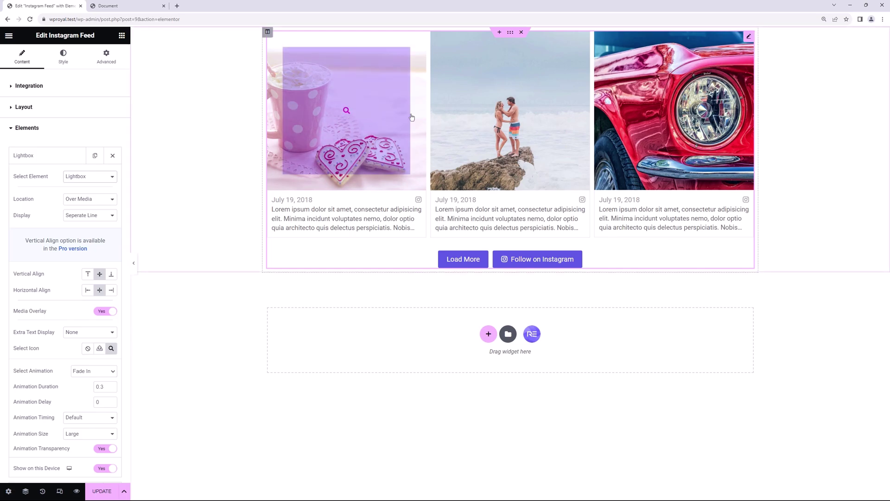
left_click(77, 491)
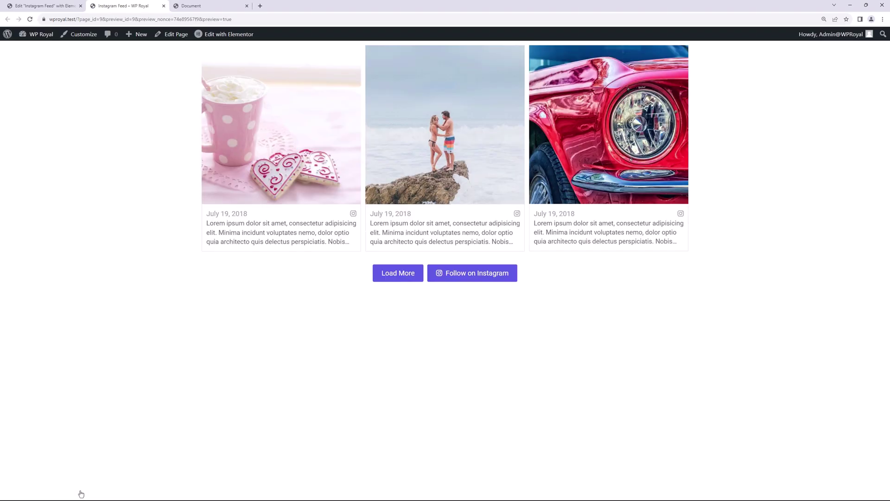
- Open a feed photo in the lightbox, close it, and exit the preview
left_click(282, 126)
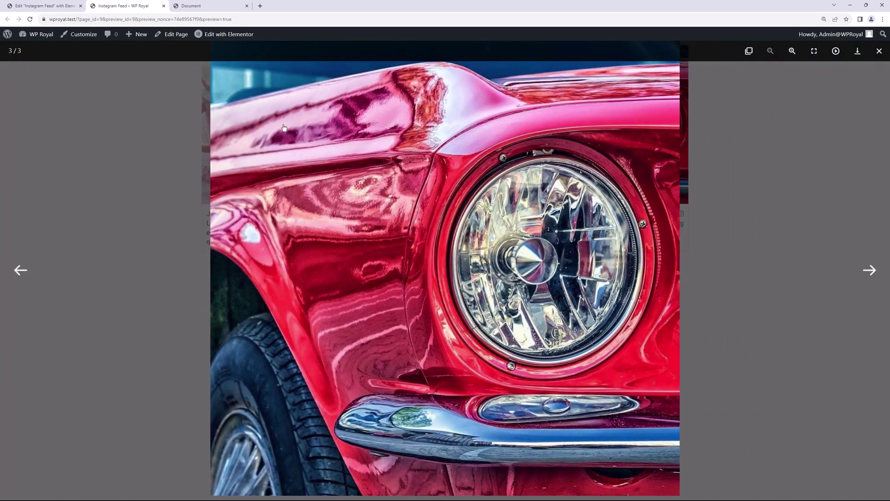
left_click(165, 123)
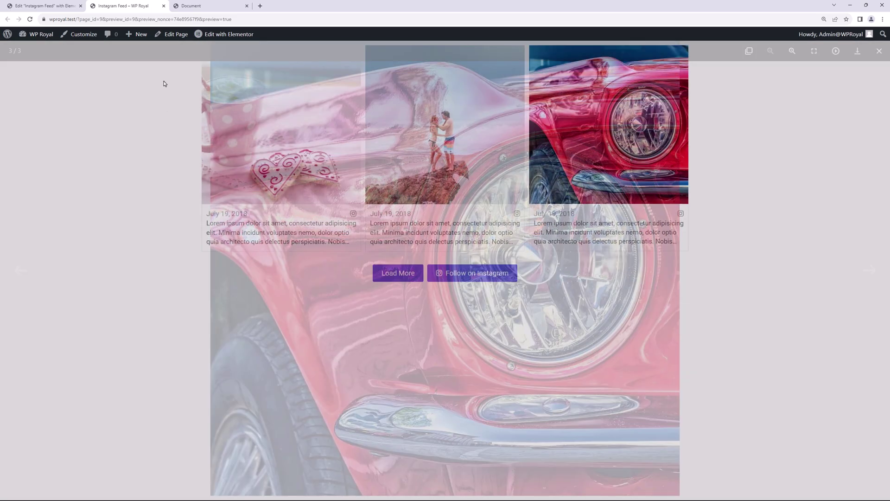
left_click(163, 5)
- Under Image Effects, try Zoom In and settle on the Zoom Out hover effect
left_click(46, 156)
left_click(54, 127)
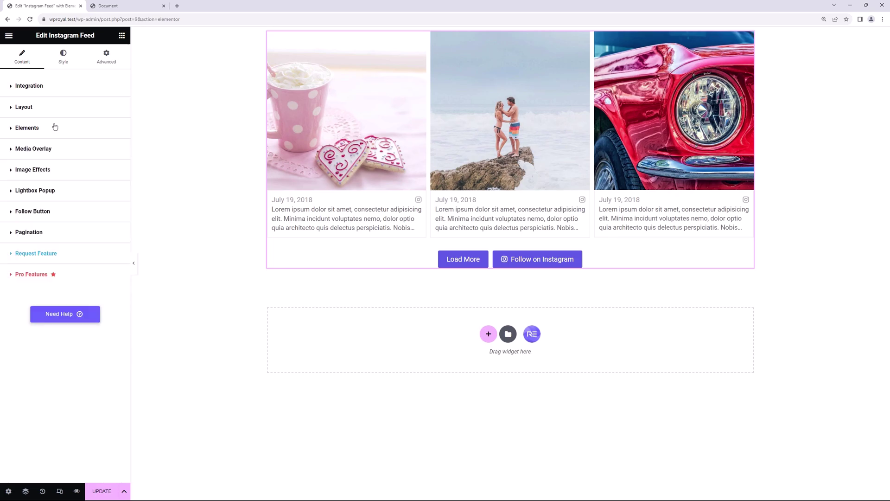
left_click(52, 168)
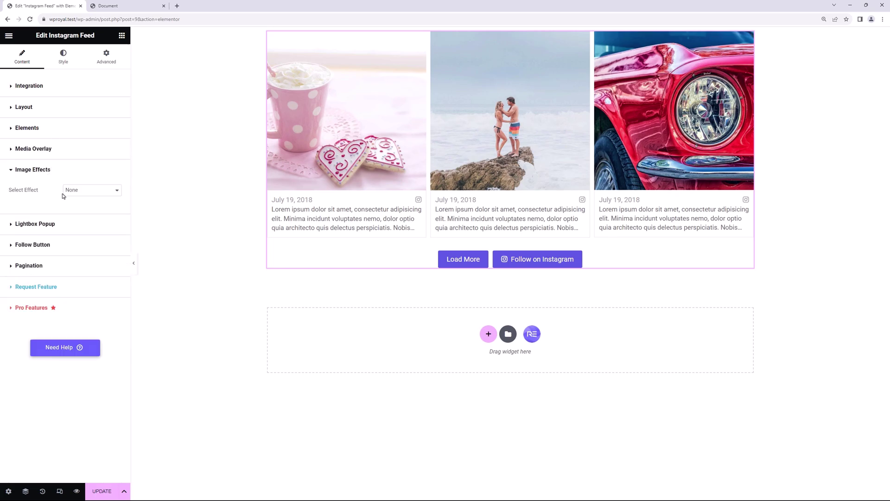
left_click(89, 191)
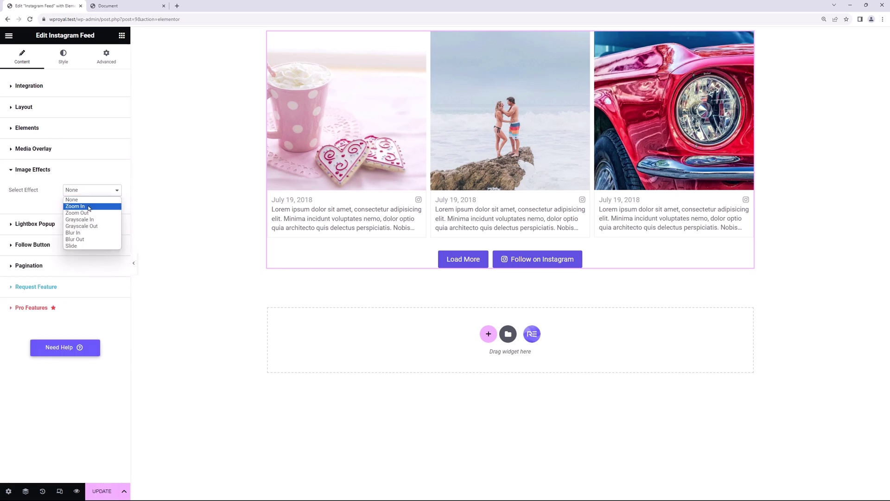
left_click(89, 206)
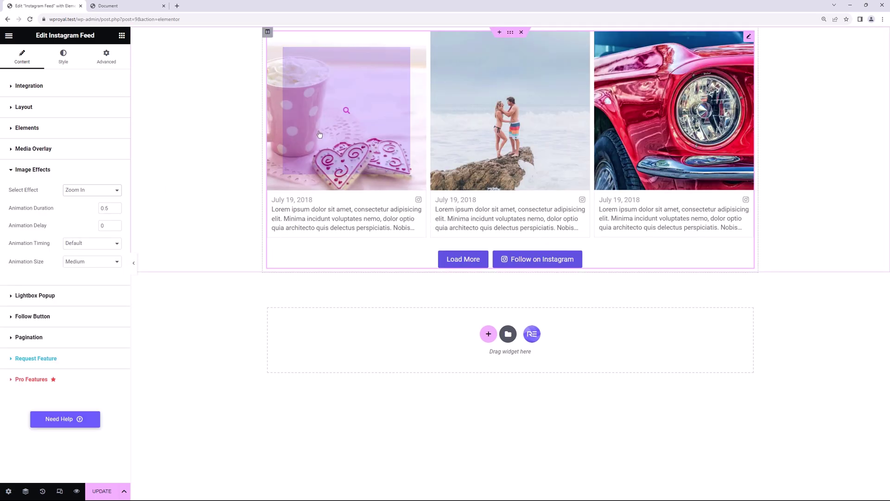
left_click(91, 191)
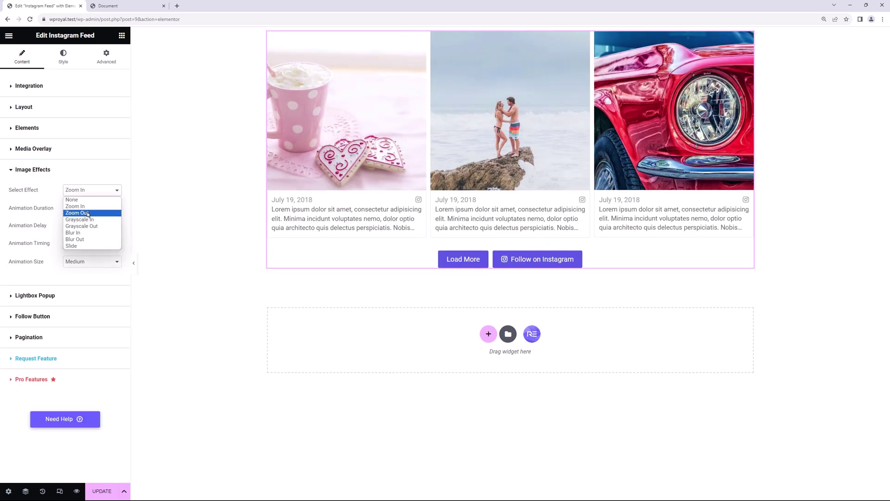
left_click(88, 213)
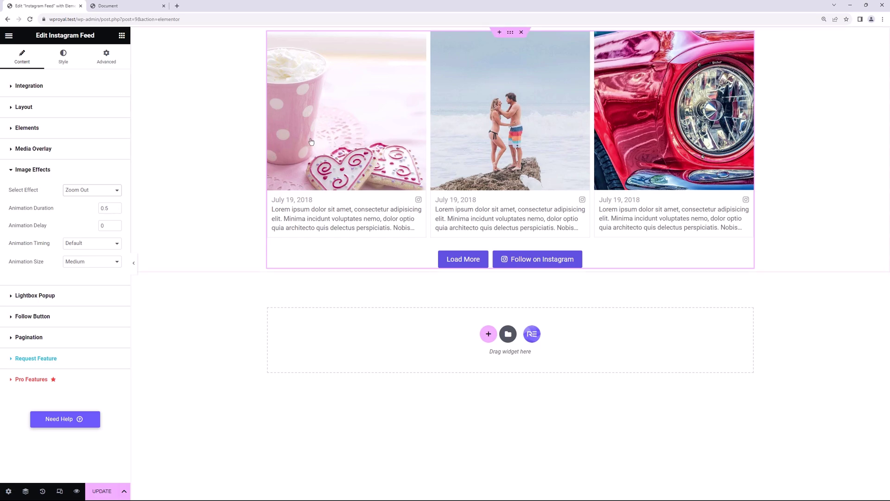
left_click(108, 192)
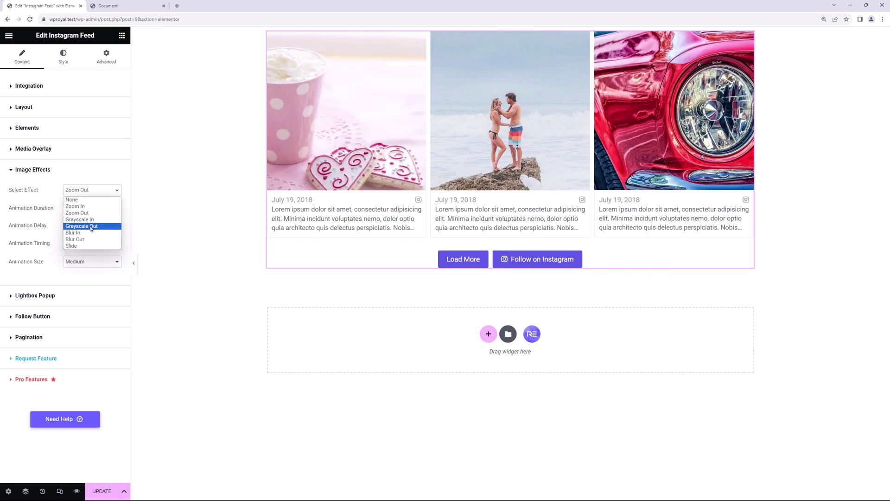
left_click(166, 201)
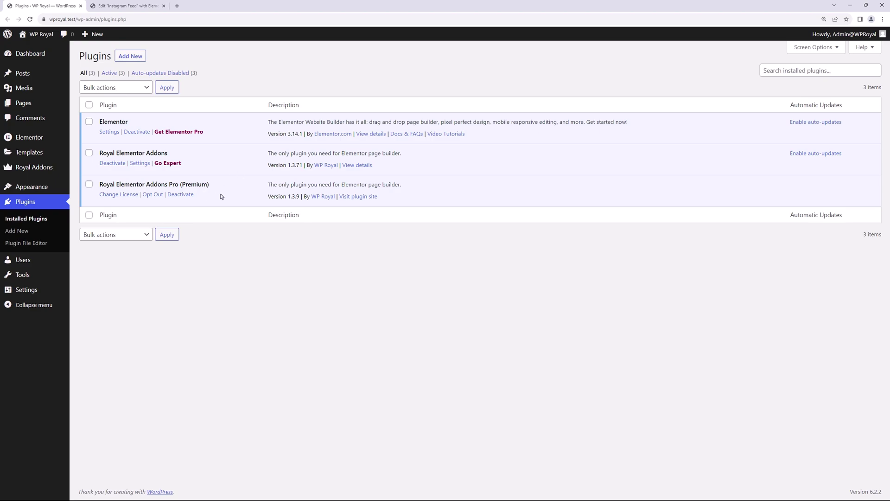
- Switch back to the Instagram Feed page in the Elementor editor, now showing six posts
left_click(125, 7)
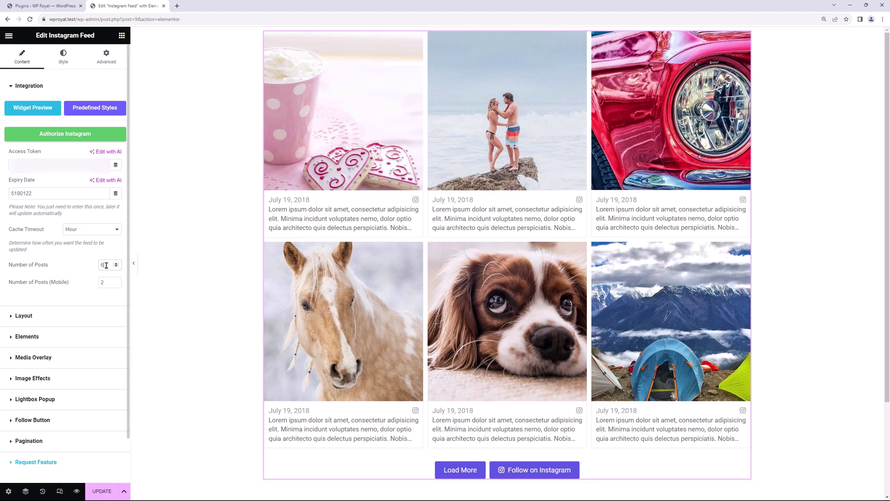
- Change the feed's Number of Posts from its current value to 8
left_click_drag(107, 265, 91, 268)
type("8")
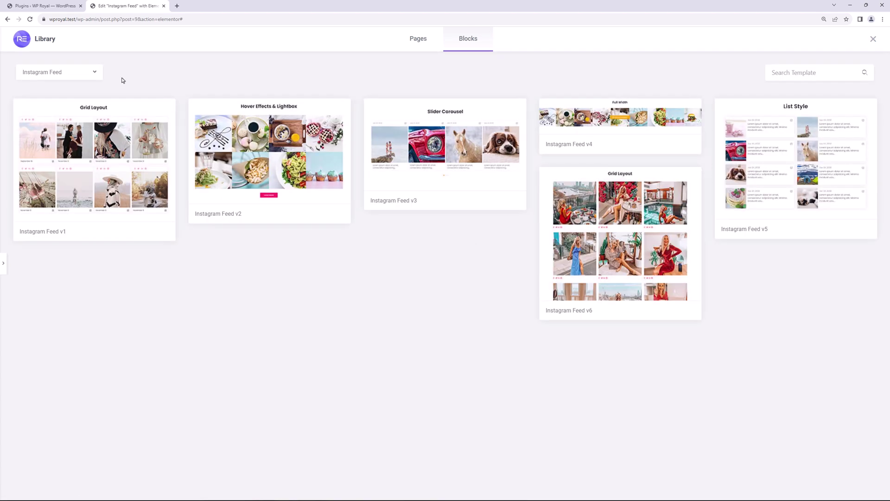
- Preview the Instagram Feed v1 Grid Layout template, then close the template library
mouse_move(118, 135)
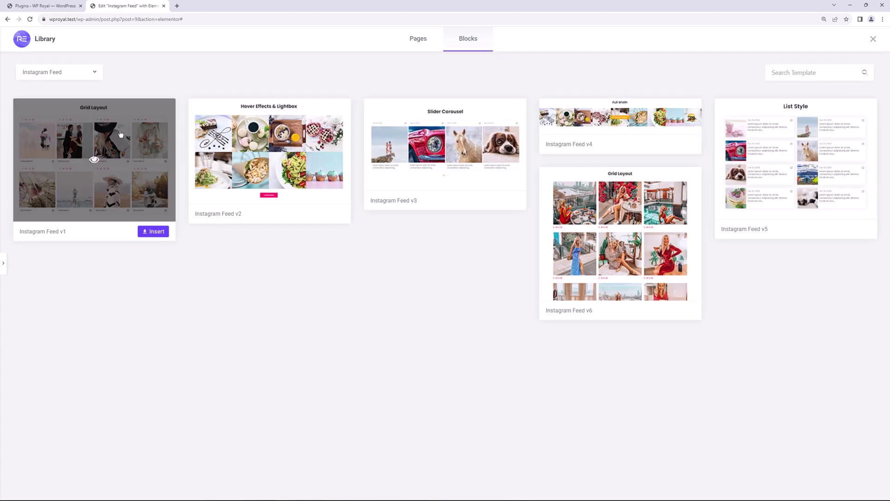
left_click(93, 161)
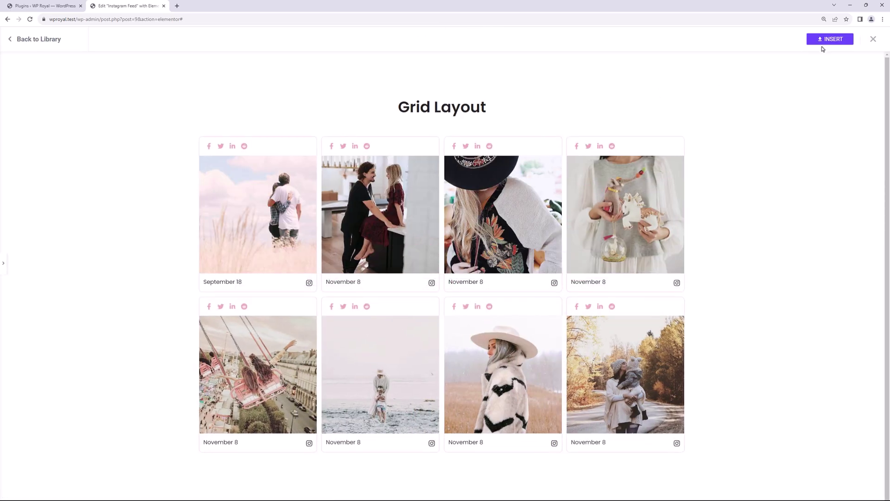
left_click(873, 39)
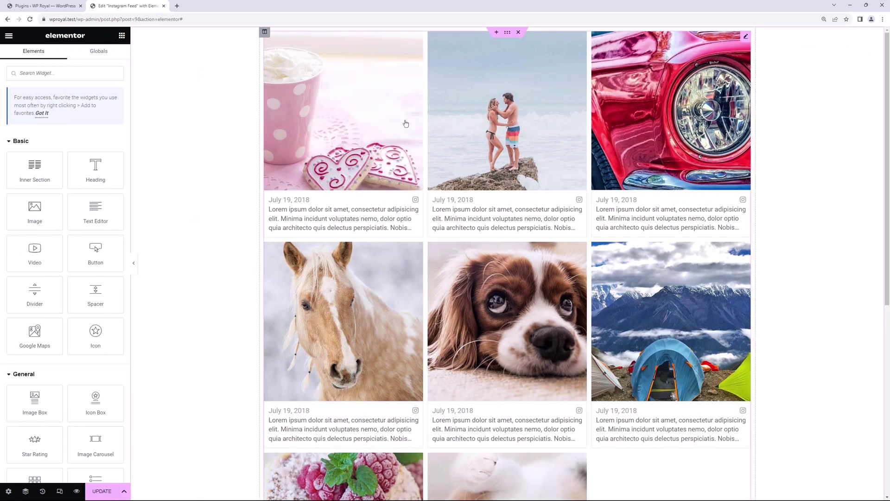
- Add a Sharing element showing Facebook, Twitter, LinkedIn and Reddit icons under each post
left_click(743, 38)
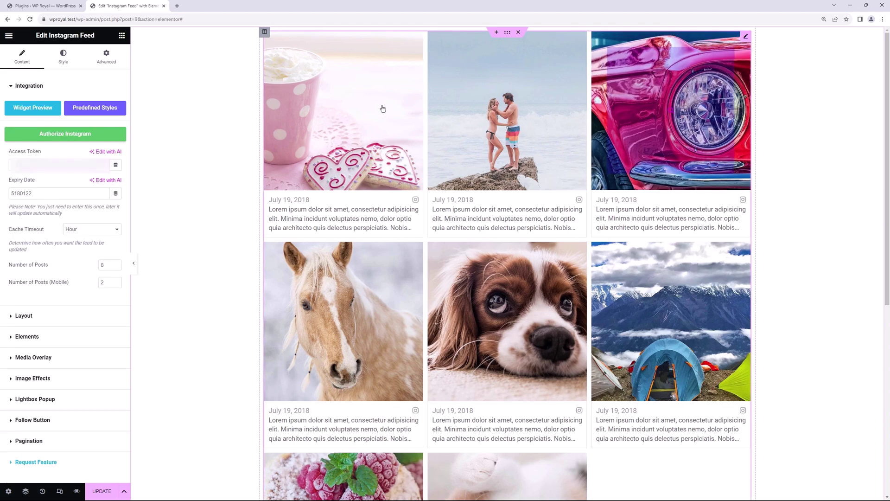
left_click(32, 86)
left_click(33, 128)
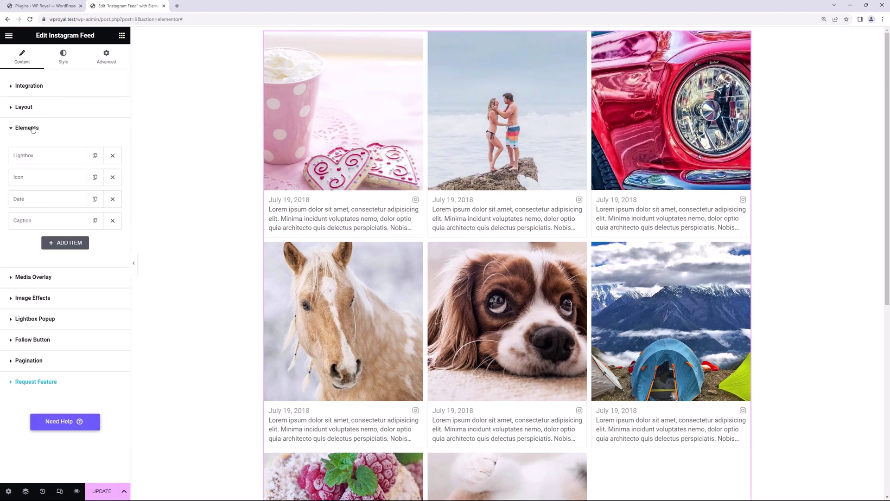
left_click(70, 243)
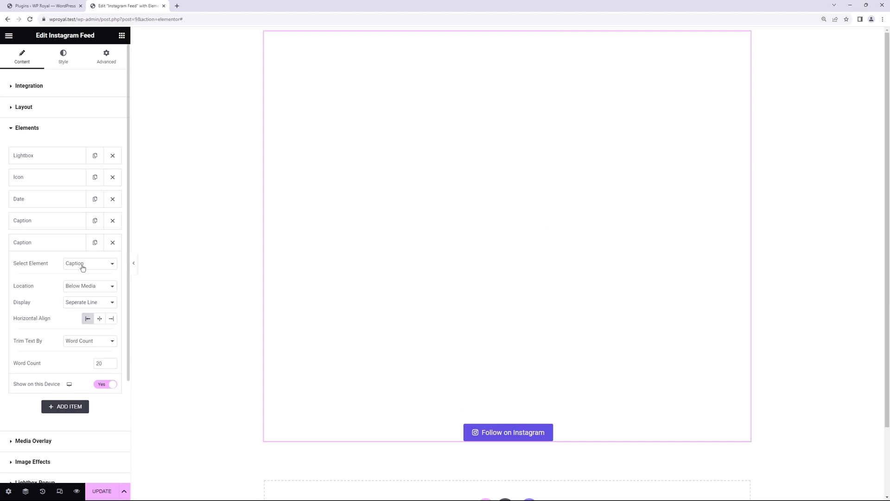
left_click(82, 263)
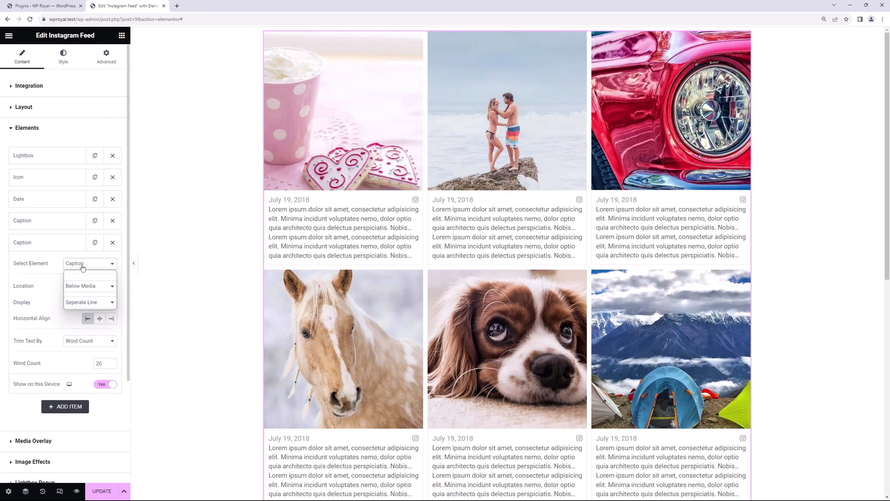
left_click(81, 307)
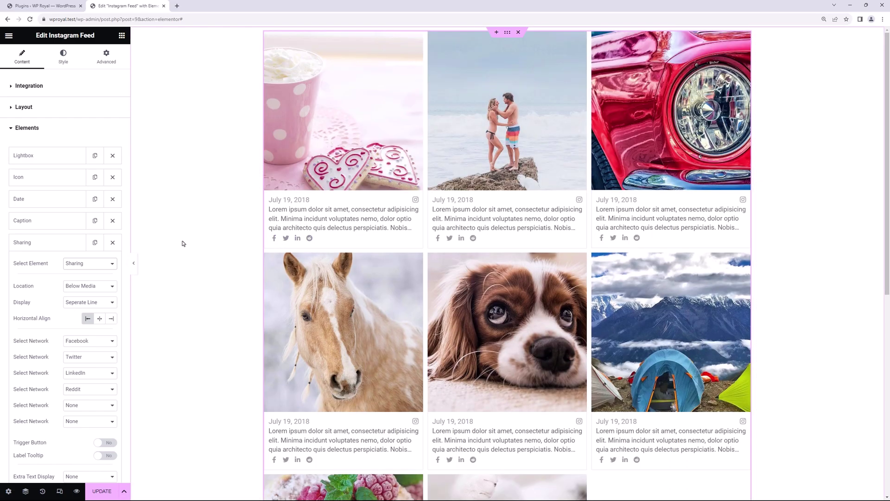
- Switch the feed layout to Slider/Carousel with Slides To Show set to 6
left_click(27, 107)
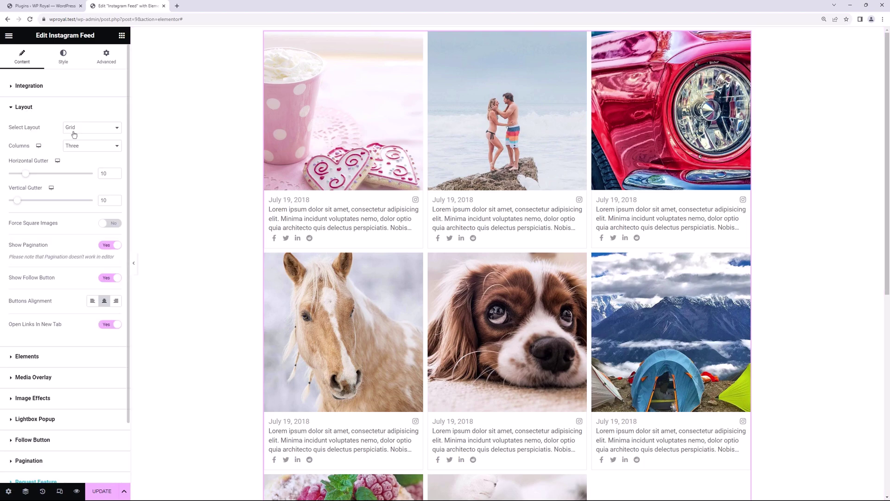
left_click(98, 133)
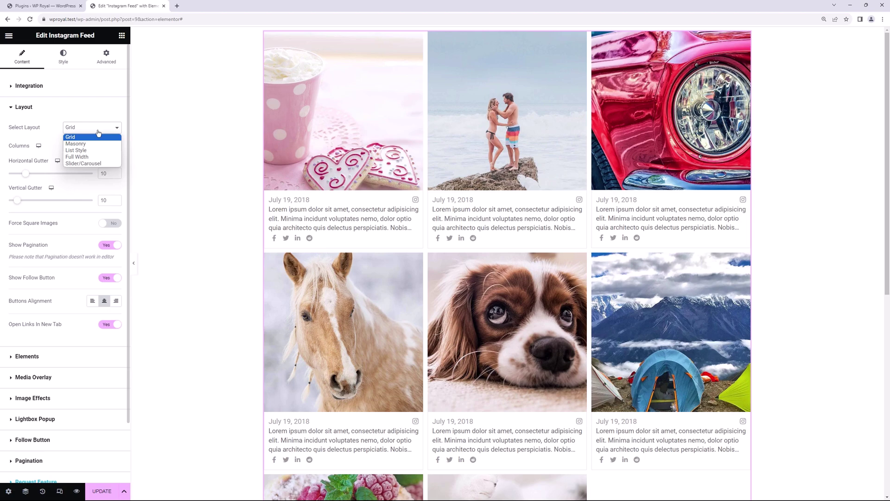
left_click(100, 164)
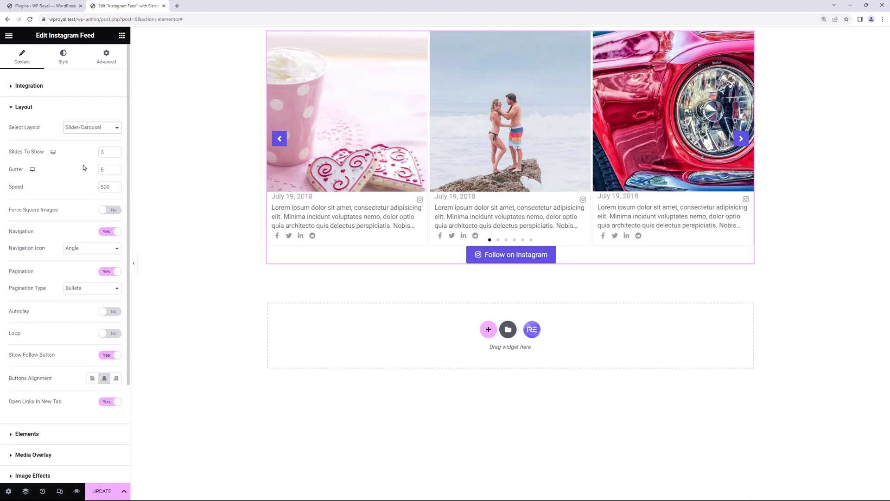
left_click_drag(106, 153, 97, 154)
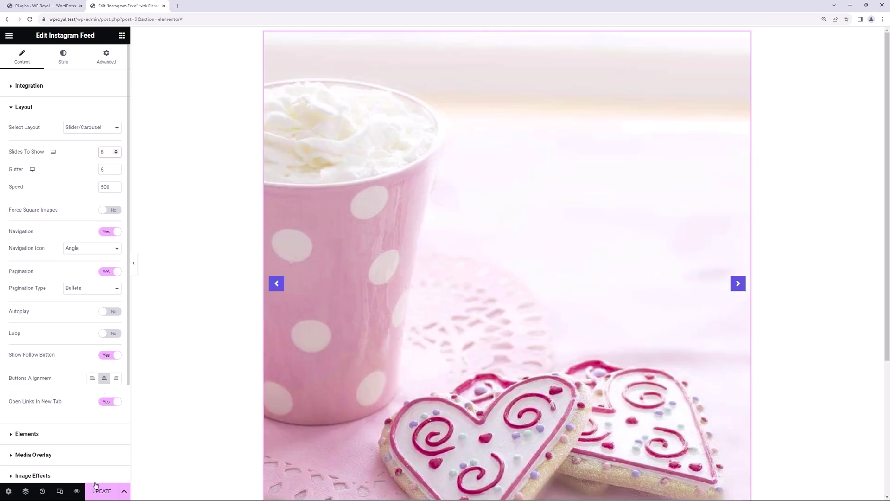
- Update the page and test the carousel by moving one slide forward and back
left_click(95, 493)
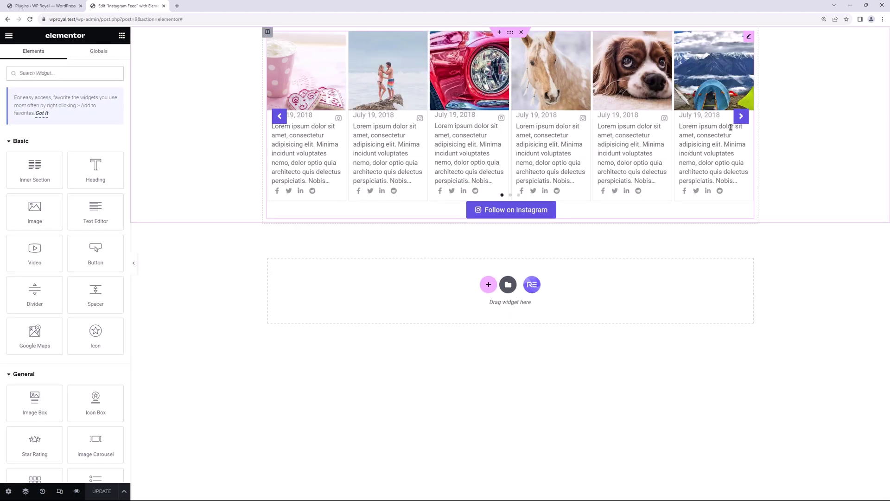
left_click(741, 116)
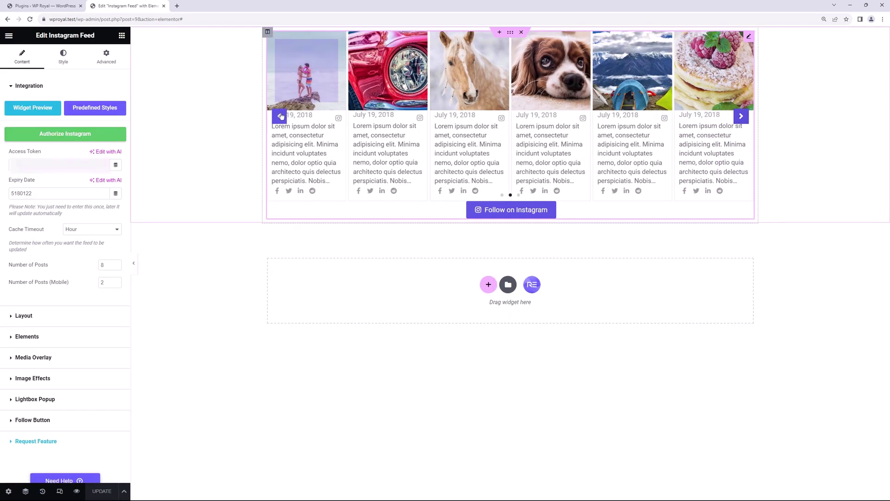
left_click(280, 116)
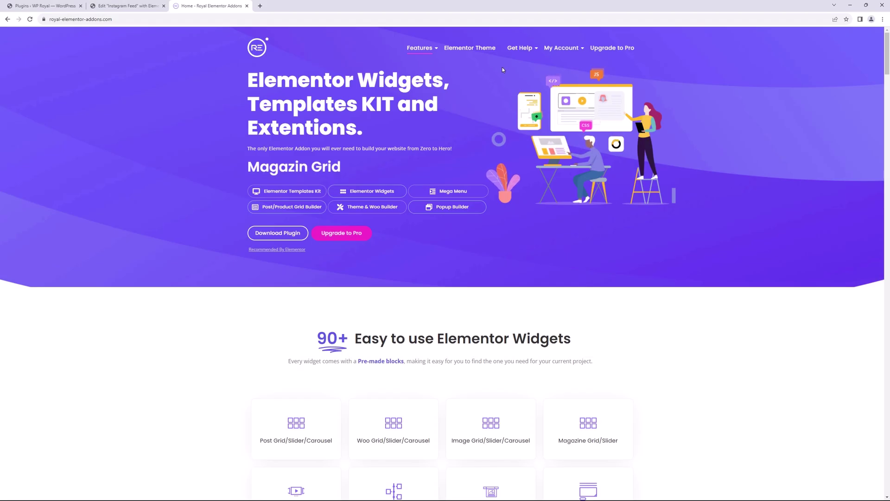
- Open the royal-elementor-addons.com home page in a new browser tab
mouse_move(519, 48)
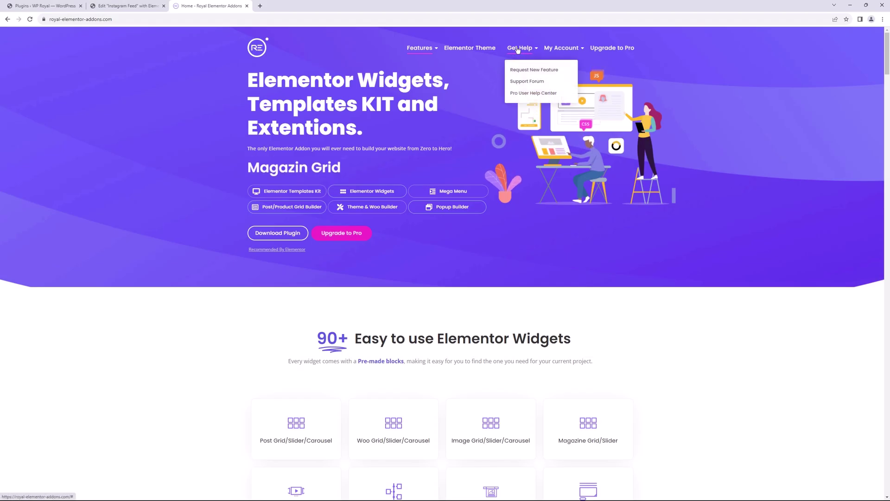